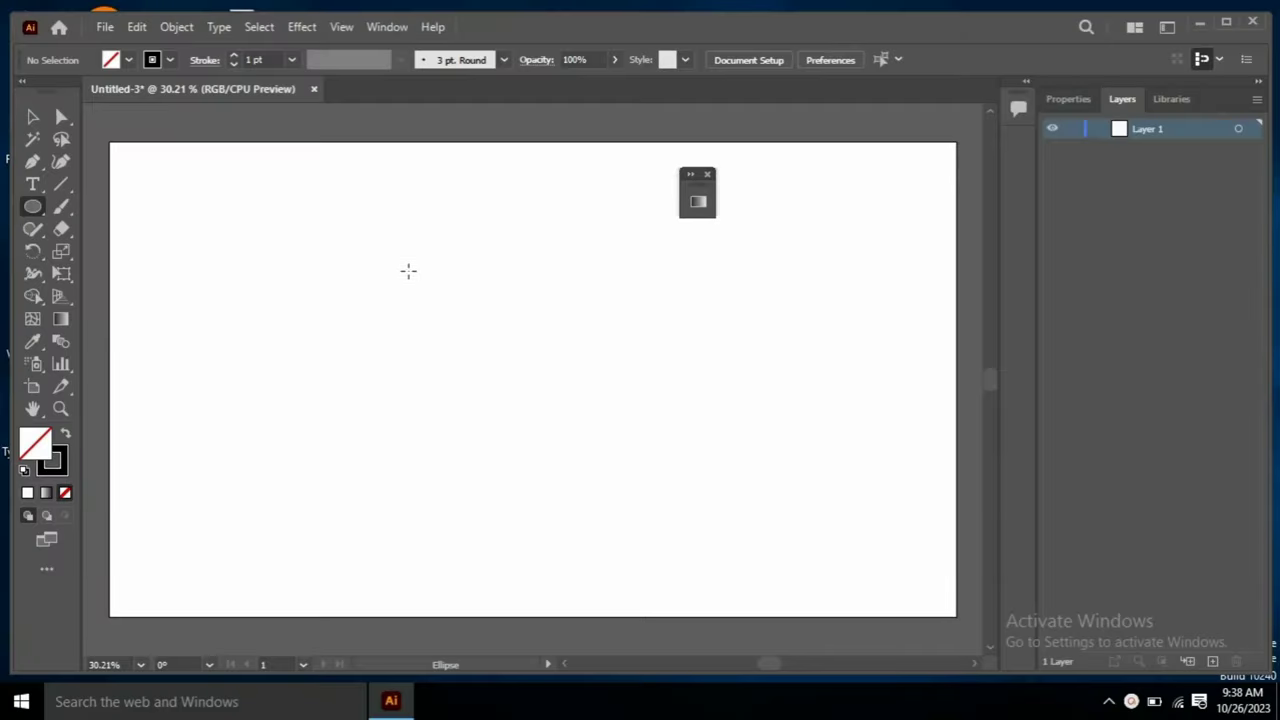
Draw a large circle with no fill and a thin stroke across the artboard centre.
{"action": "left_click_drag", "start_coordinate": [391, 250], "coordinate": [671, 516]}
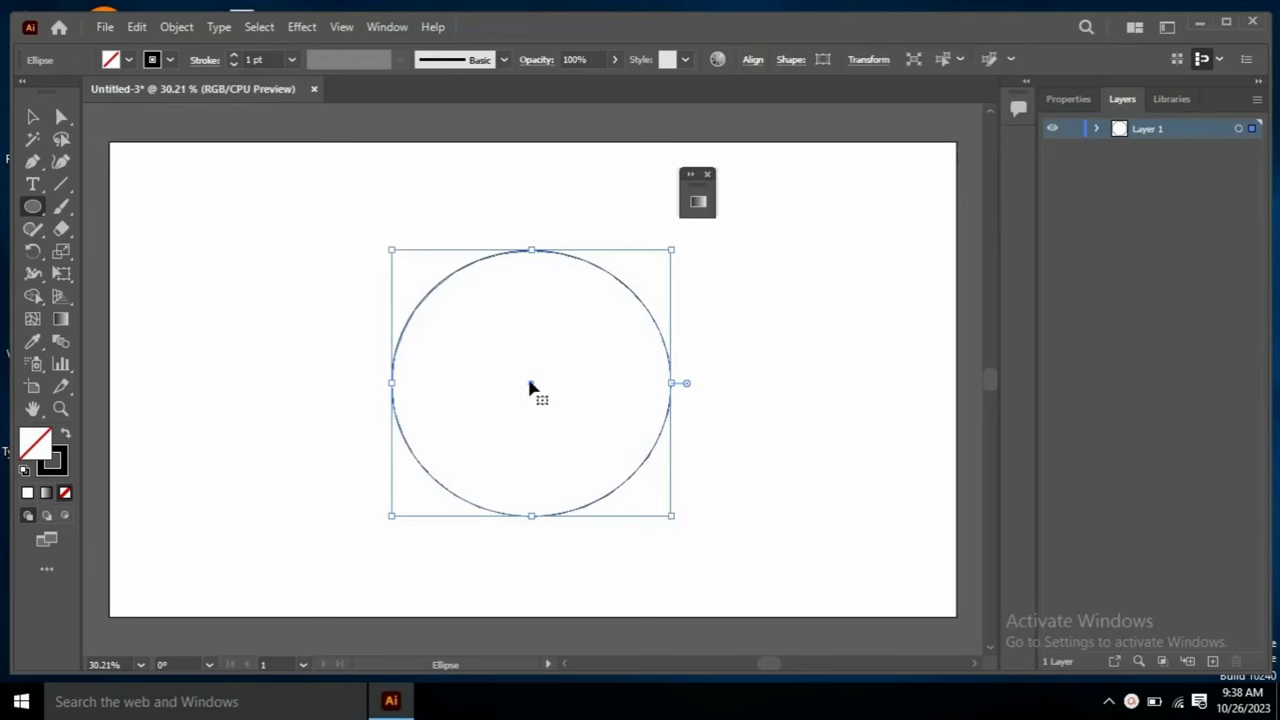
Create a 50 px wide, shorter ellipse and move it onto the large circle's top edge.
{"action": "left_click", "coordinate": [530, 376]}
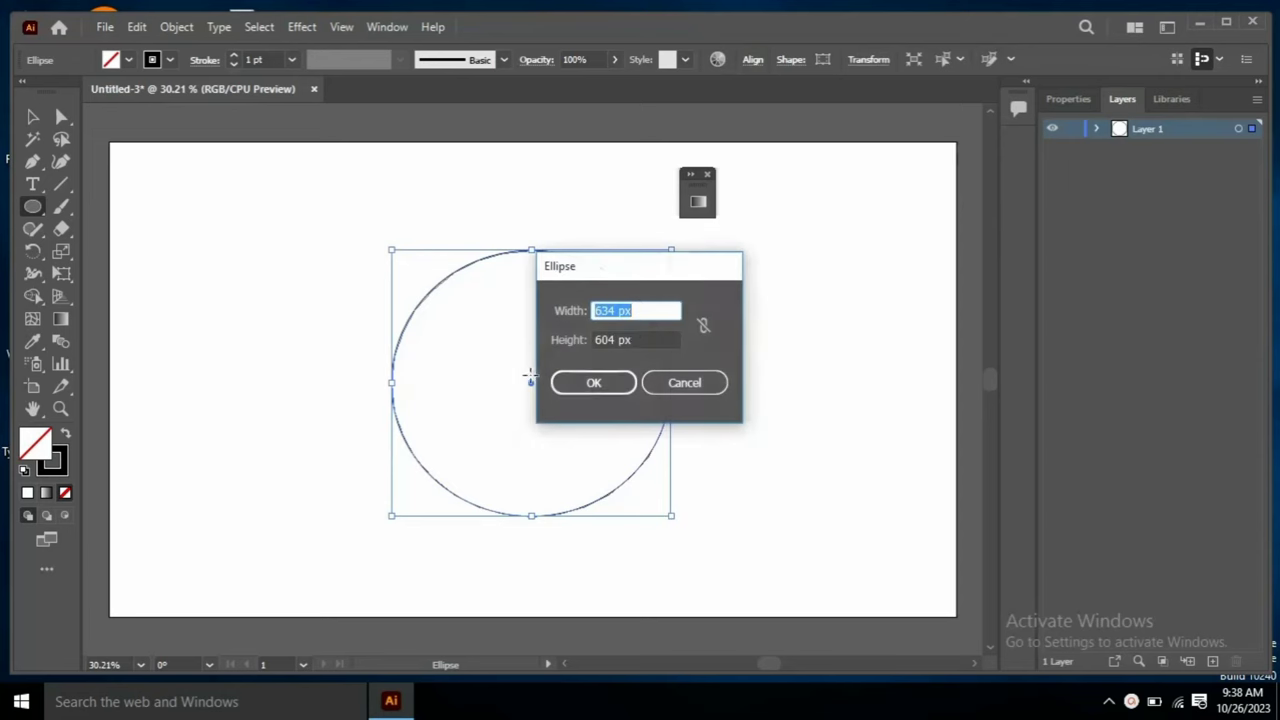
{"action": "left_click", "coordinate": [614, 311]}
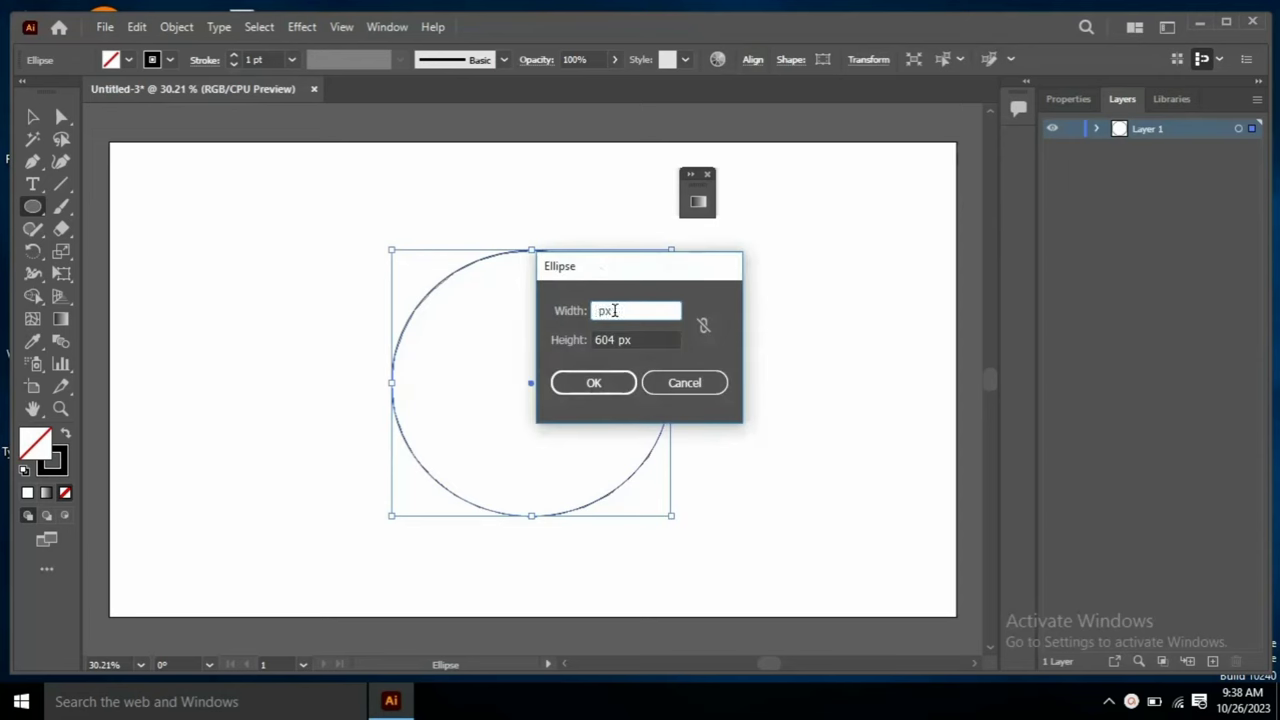
{"action": "type", "text": "50"}
{"action": "key", "text": "Tab"}
{"action": "key", "text": "BackSpace"}
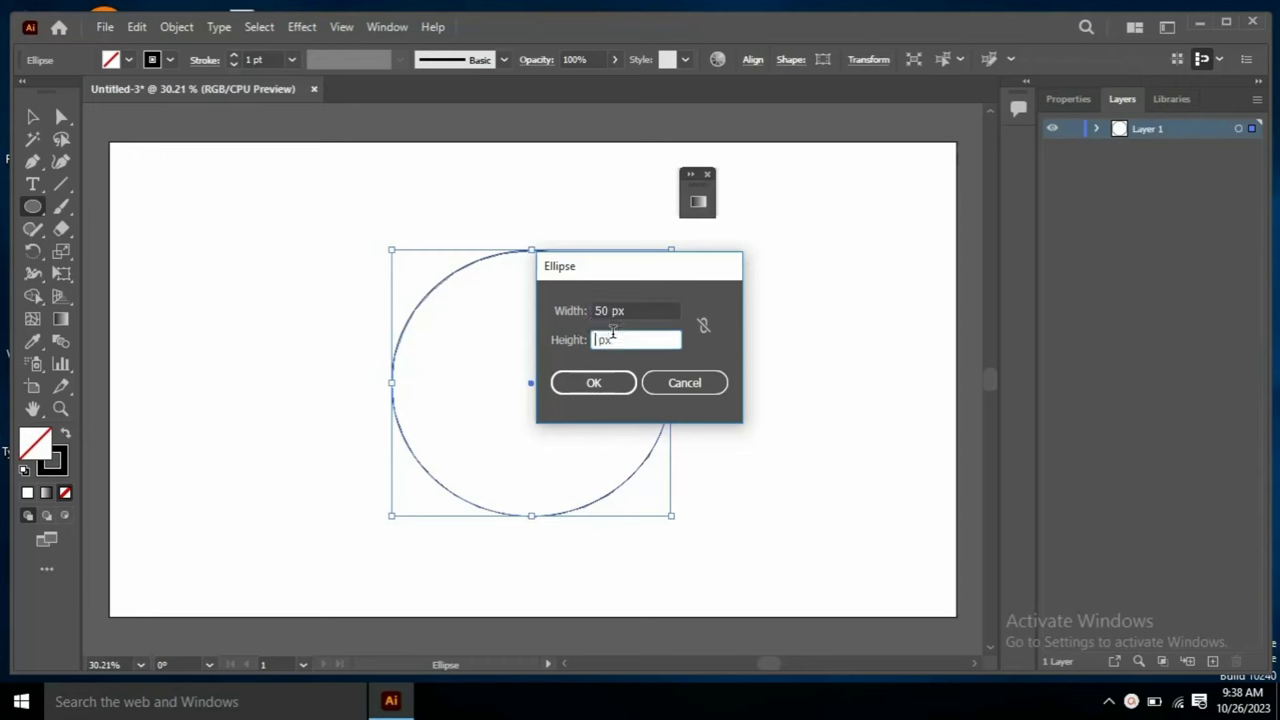
{"action": "type", "text": "26"}
{"action": "left_click", "coordinate": [617, 385]}
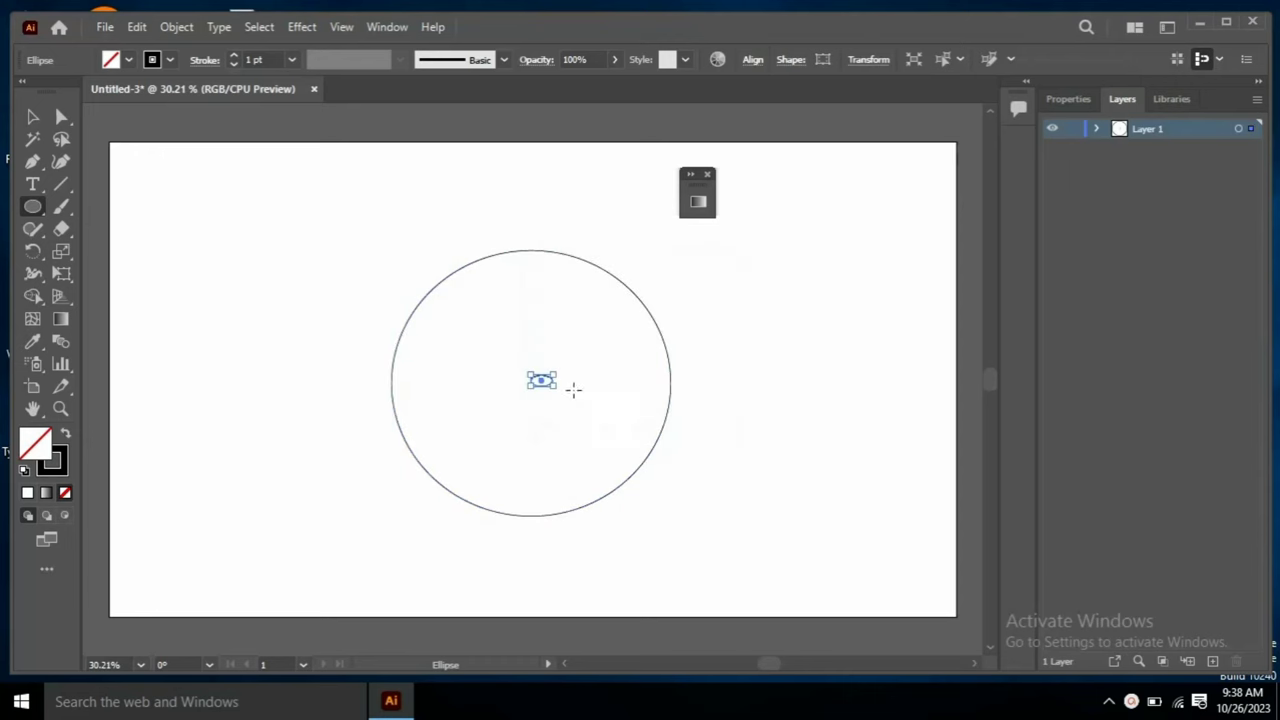
{"action": "mouse_move", "coordinate": [541, 390]}
{"action": "left_mouse_down"}
{"action": "mouse_move", "coordinate": [527, 427]}
{"action": "mouse_move", "coordinate": [531, 253]}
{"action": "left_mouse_up"}
Rotate a copy of the small ellipse about the circle's centre, repeating with Ctrl+D around the ring.
{"action": "left_click", "coordinate": [43, 248]}
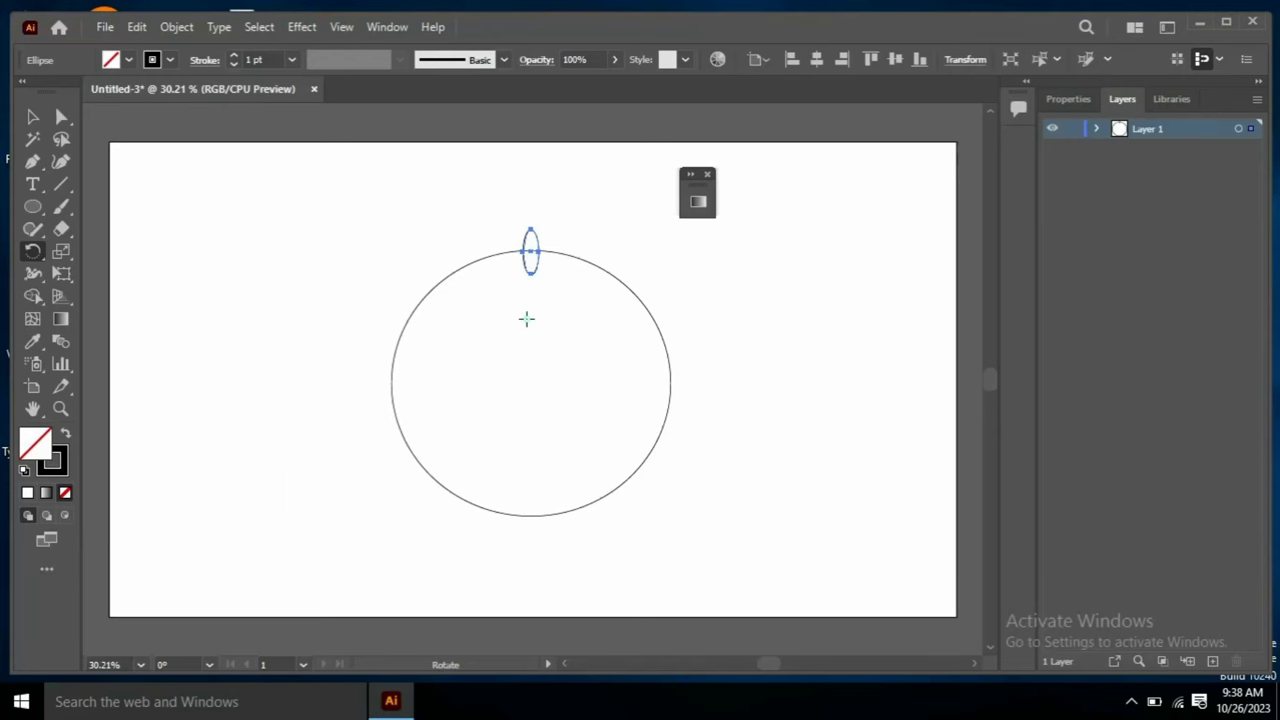
{"action": "left_click", "coordinate": [528, 380], "text": "alt"}
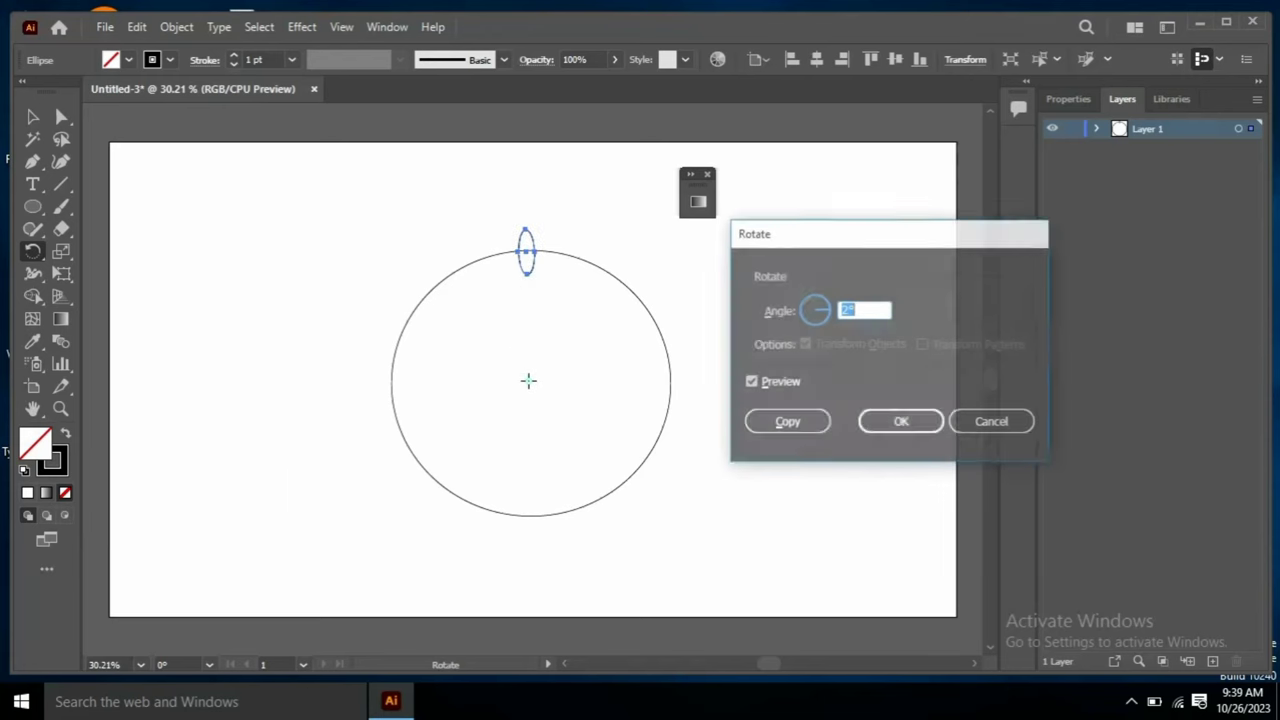
{"action": "left_click", "coordinate": [775, 422]}
{"action": "key", "text": "ctrl+d"}
{"action": "key", "text": "ctrl+d"}
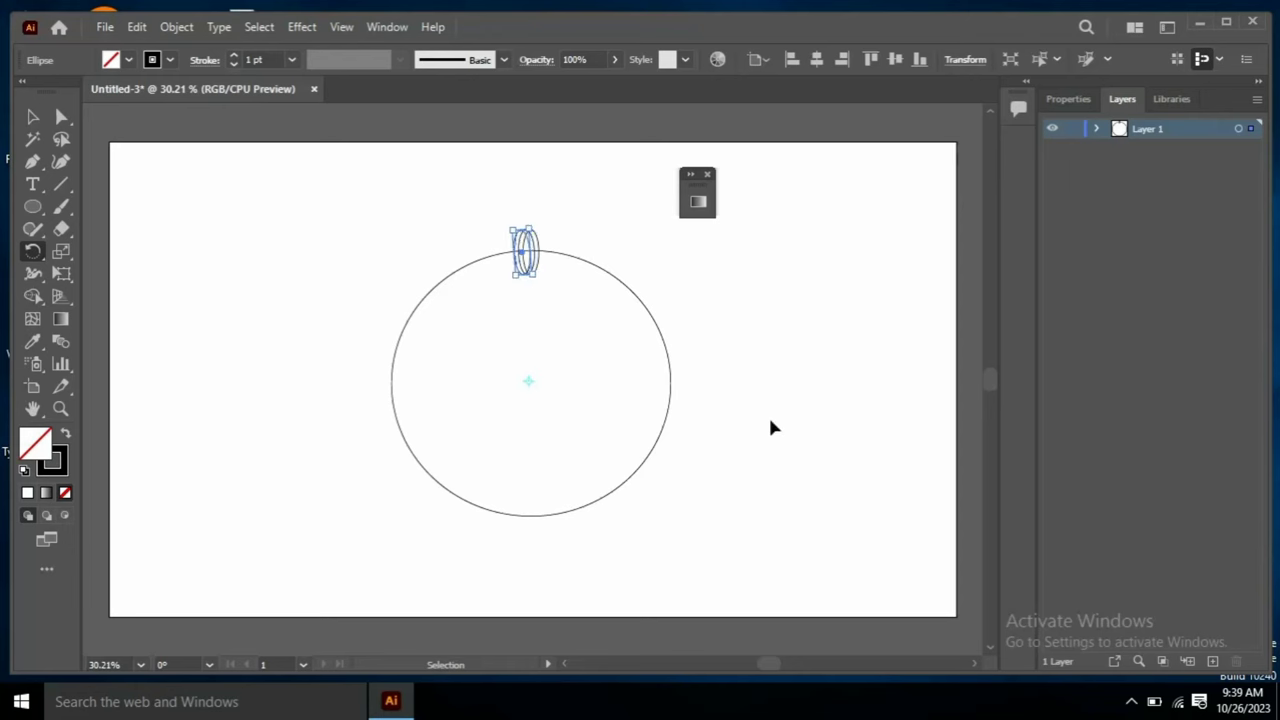
{"action": "key", "text": "ctrl+d"}
{"action": "key", "text": "ctrl+d"}
{"action": "key", "text": "ctrl+d"}
{"action": "key", "text": "ctrl+d"}
{"action": "key", "text": "ctrl+d"}
{"action": "key", "text": "ctrl+d"}
{"action": "key", "text": "ctrl+d"}
{"action": "key", "text": "ctrl+d"}
{"action": "key", "text": "ctrl+d"}
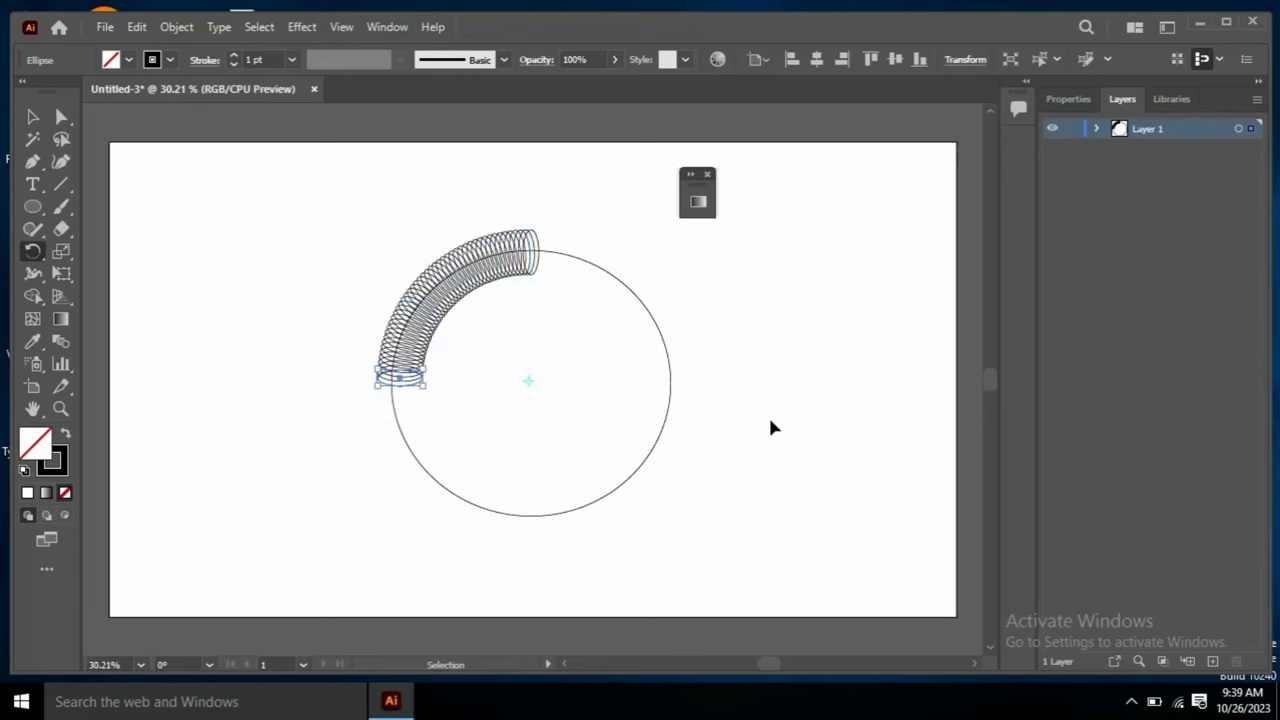
{"action": "key", "text": "ctrl+d"}
{"action": "key", "text": "ctrl+d"}
{"action": "key", "text": "ctrl+d"}
{"action": "key", "text": "ctrl+d"}
{"action": "key", "text": "ctrl+d"}
{"action": "key", "text": "ctrl+d"}
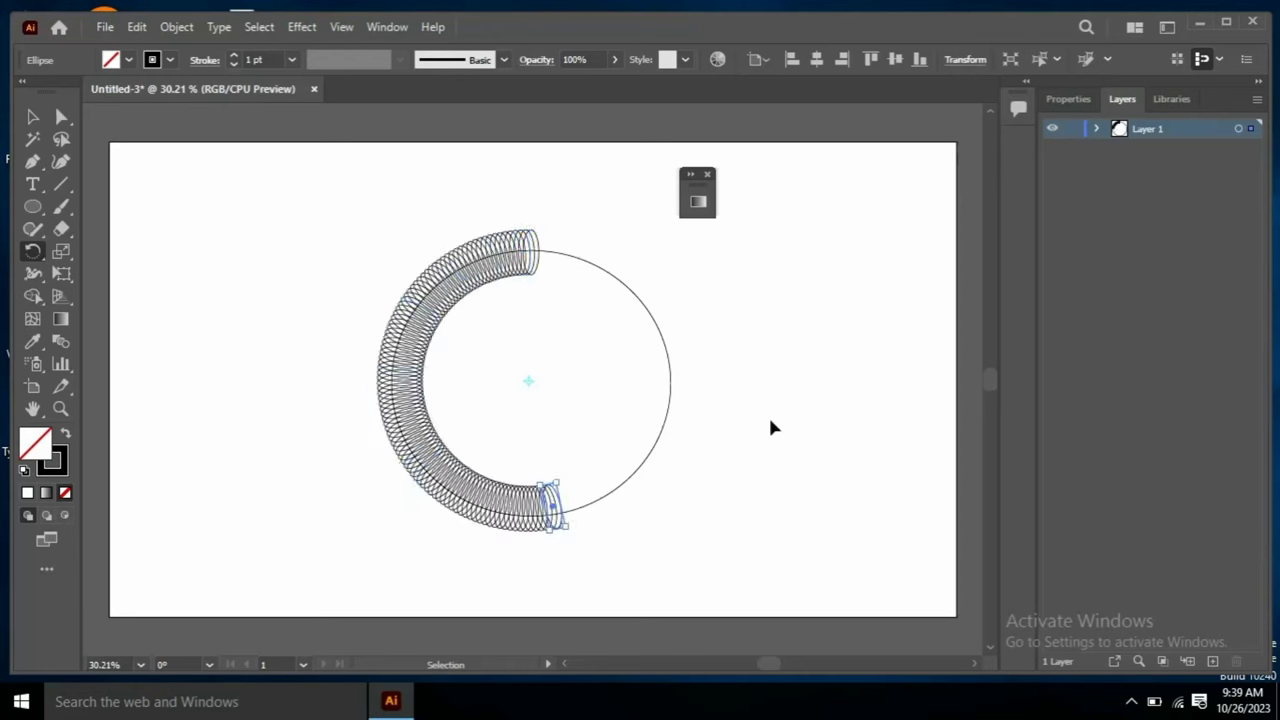
{"action": "key", "text": "ctrl+d"}
{"action": "key", "text": "ctrl+d"}
{"action": "key", "text": "ctrl+d"}
{"action": "key", "text": "ctrl+d"}
{"action": "key", "text": "ctrl+d"}
{"action": "key", "text": "ctrl+d"}
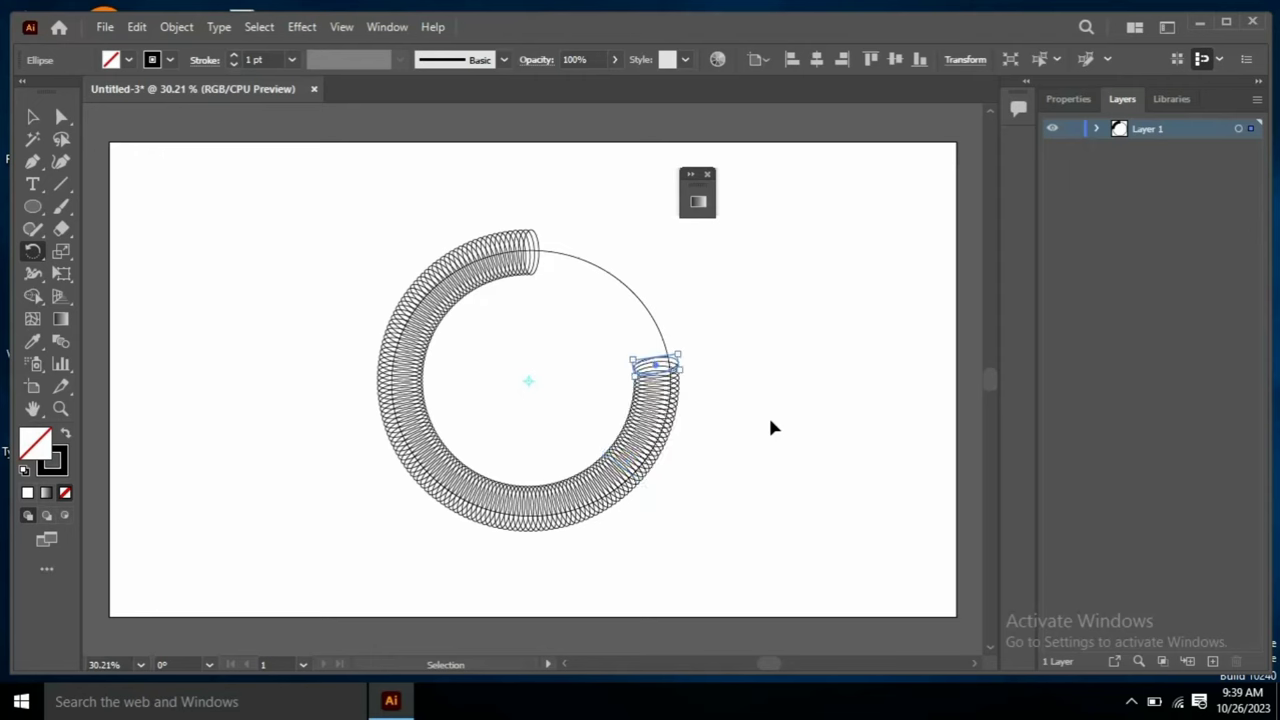
{"action": "key", "text": "ctrl+d"}
{"action": "key", "text": "ctrl+d"}
{"action": "key", "text": "ctrl+d"}
{"action": "key", "text": "ctrl+d"}
{"action": "key", "text": "ctrl+d"}
{"action": "key", "text": "ctrl+d"}
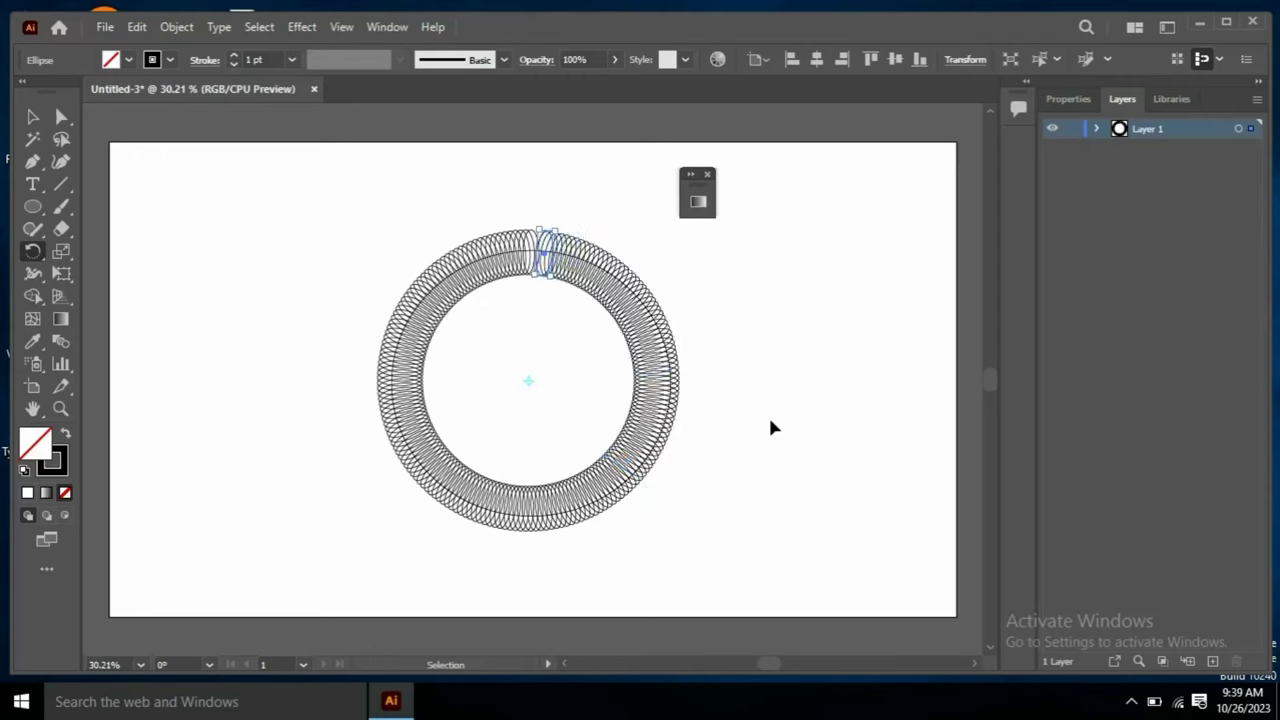
{"action": "key", "text": "ctrl+d"}
{"action": "key", "text": "ctrl+d"}
{"action": "key", "text": "ctrl+d"}
Expand Layer 1 and select the original large circle at the bottom of the stack.
{"action": "key", "text": "v"}
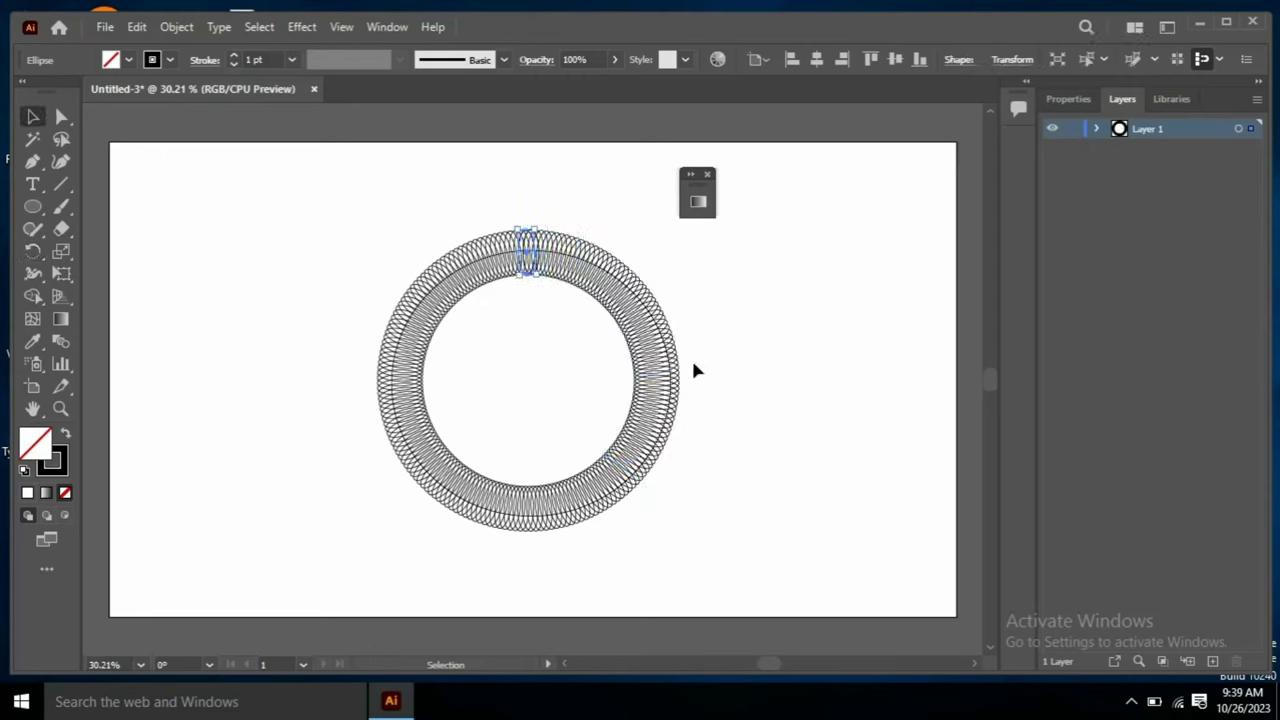
{"action": "left_click", "coordinate": [695, 370]}
{"action": "left_click", "coordinate": [1099, 129]}
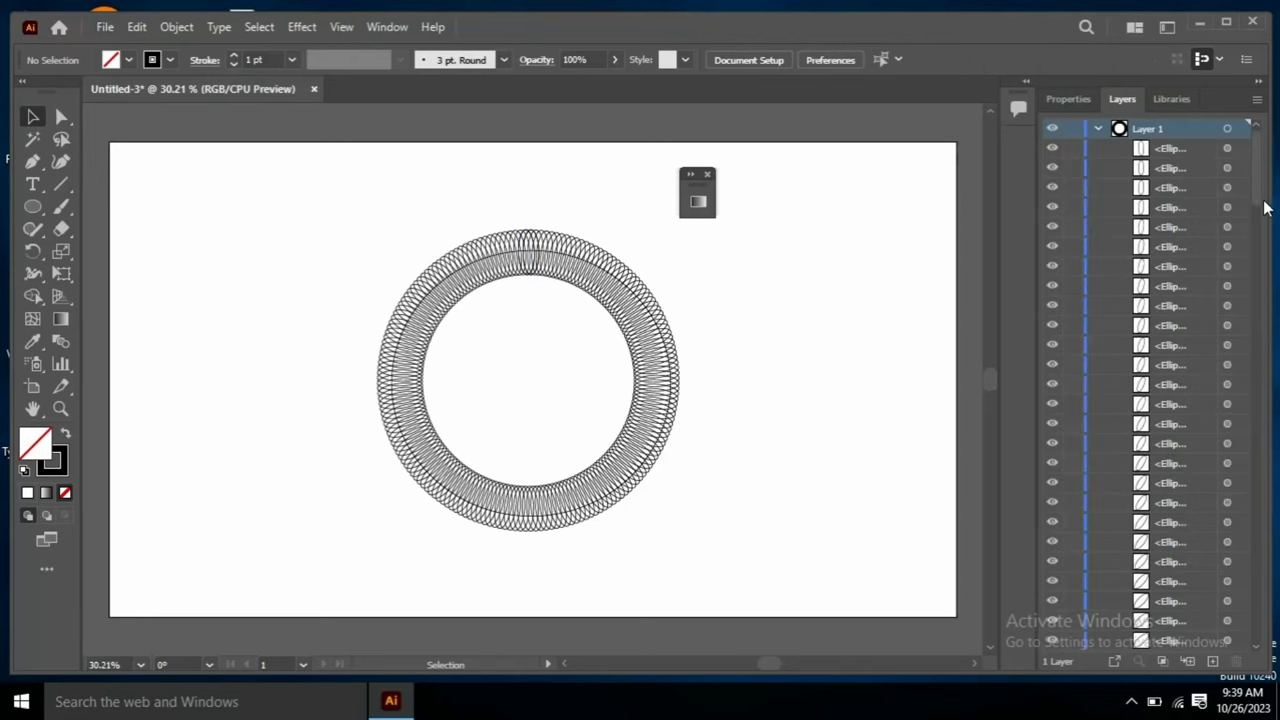
{"action": "left_click_drag", "start_coordinate": [1257, 190], "coordinate": [1273, 680]}
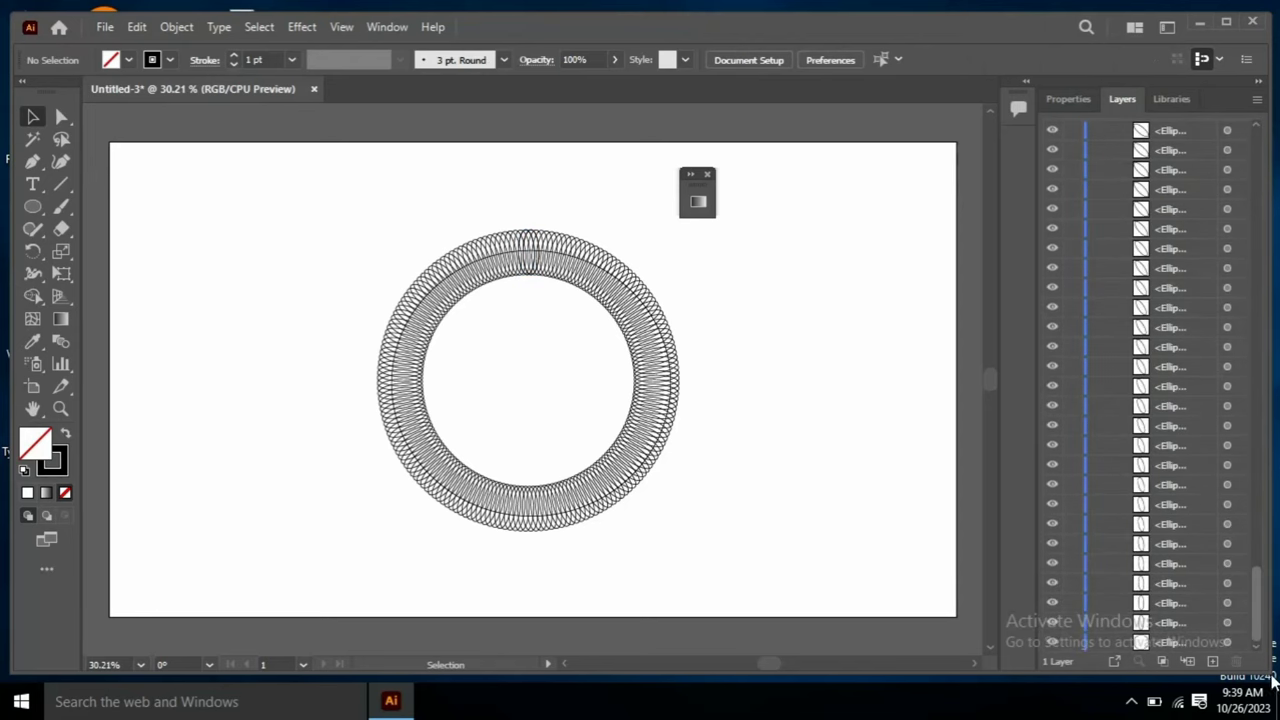
{"action": "left_click", "coordinate": [1228, 641]}
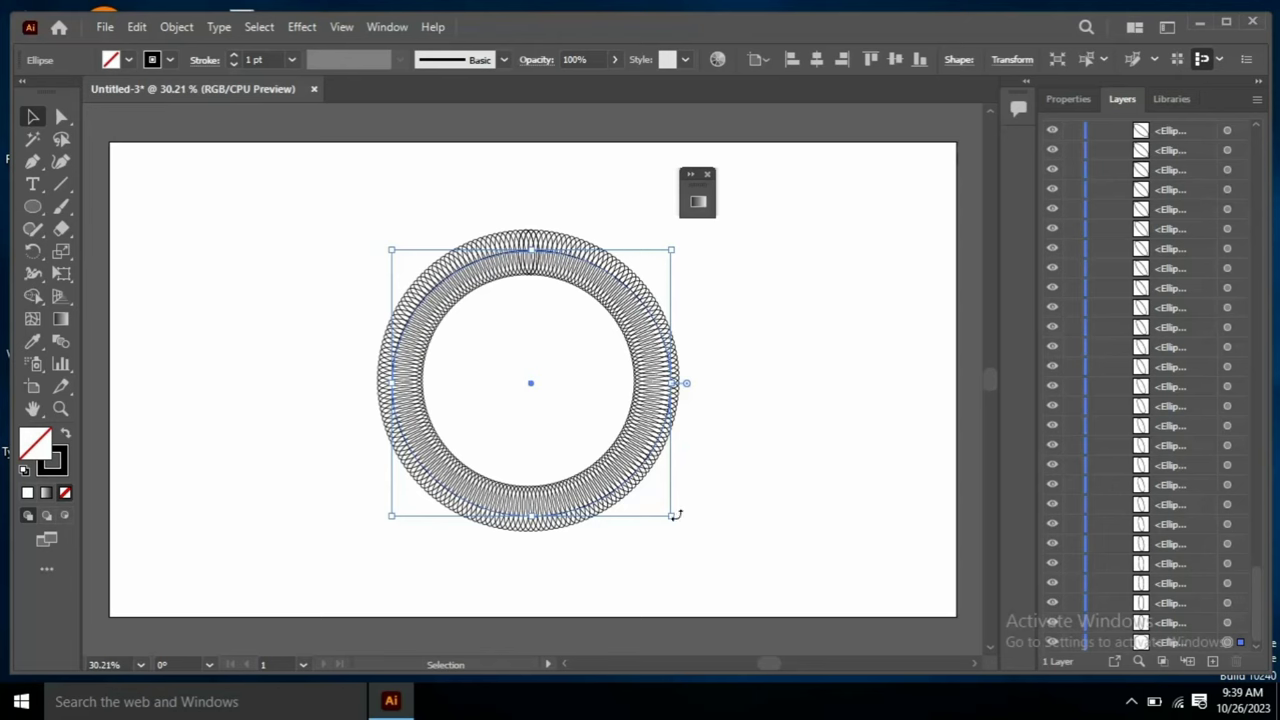
Rotate the large circle about 4 degrees and pull its sides and bottom slightly inward.
{"action": "left_click_drag", "start_coordinate": [676, 514], "coordinate": [676, 504]}
{"action": "left_click_drag", "start_coordinate": [673, 371], "coordinate": [656, 372]}
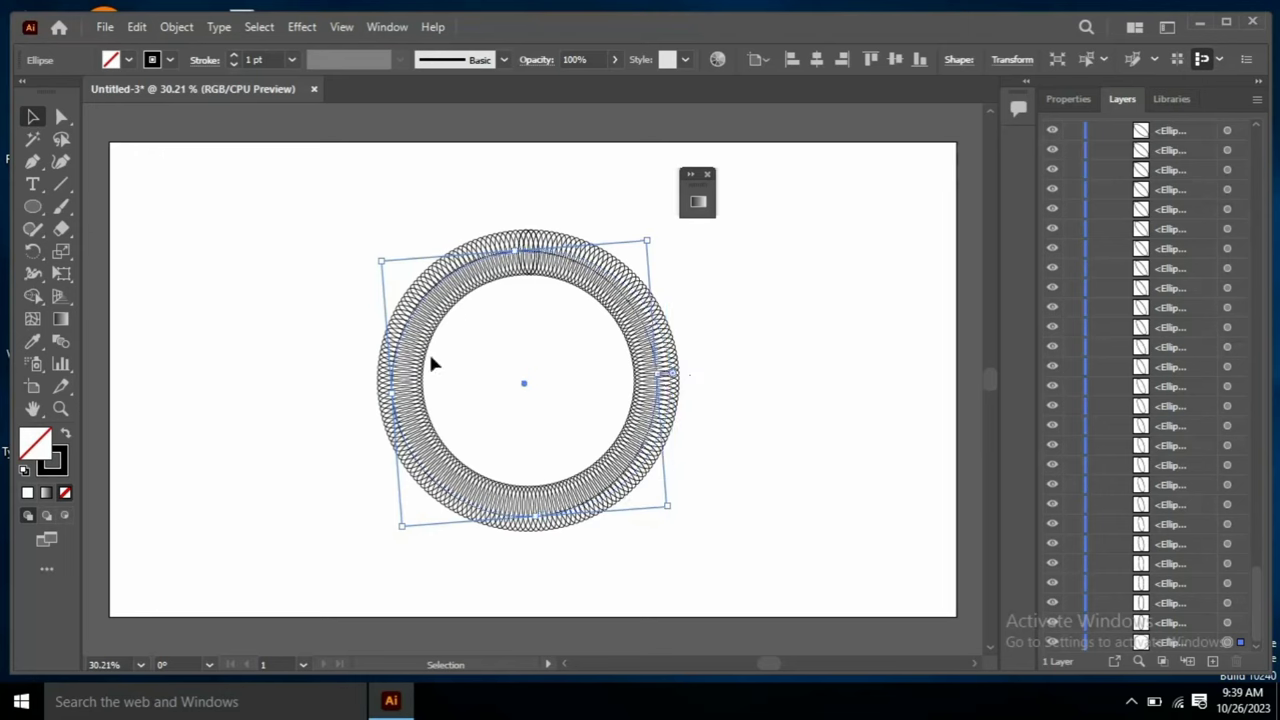
{"action": "left_click_drag", "start_coordinate": [391, 393], "coordinate": [399, 392]}
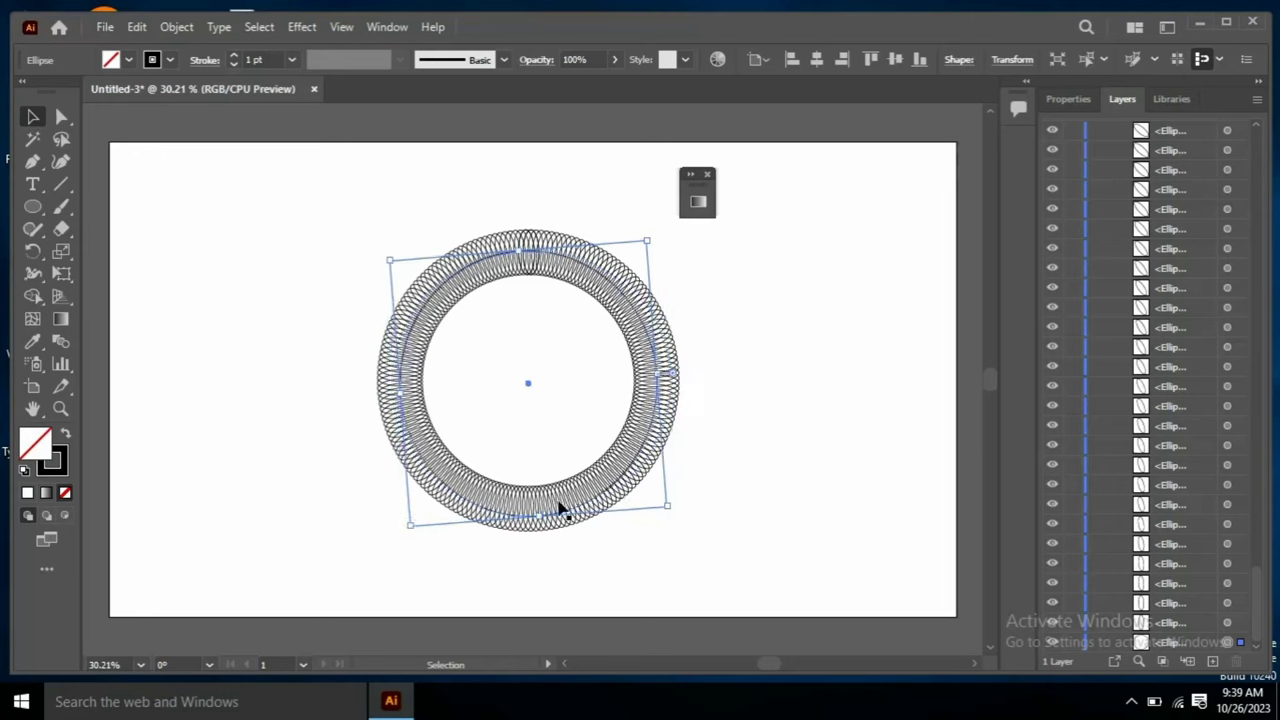
{"action": "left_click_drag", "start_coordinate": [536, 518], "coordinate": [537, 509]}
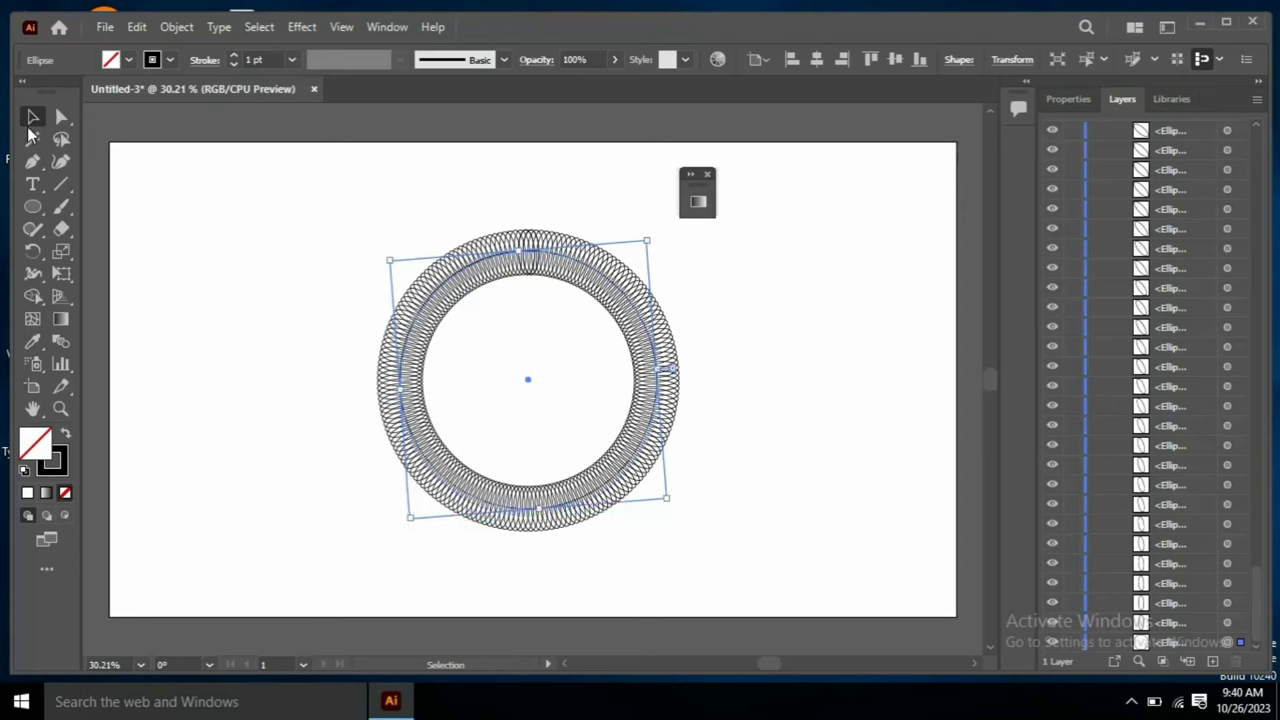
{"action": "left_click", "coordinate": [864, 305]}
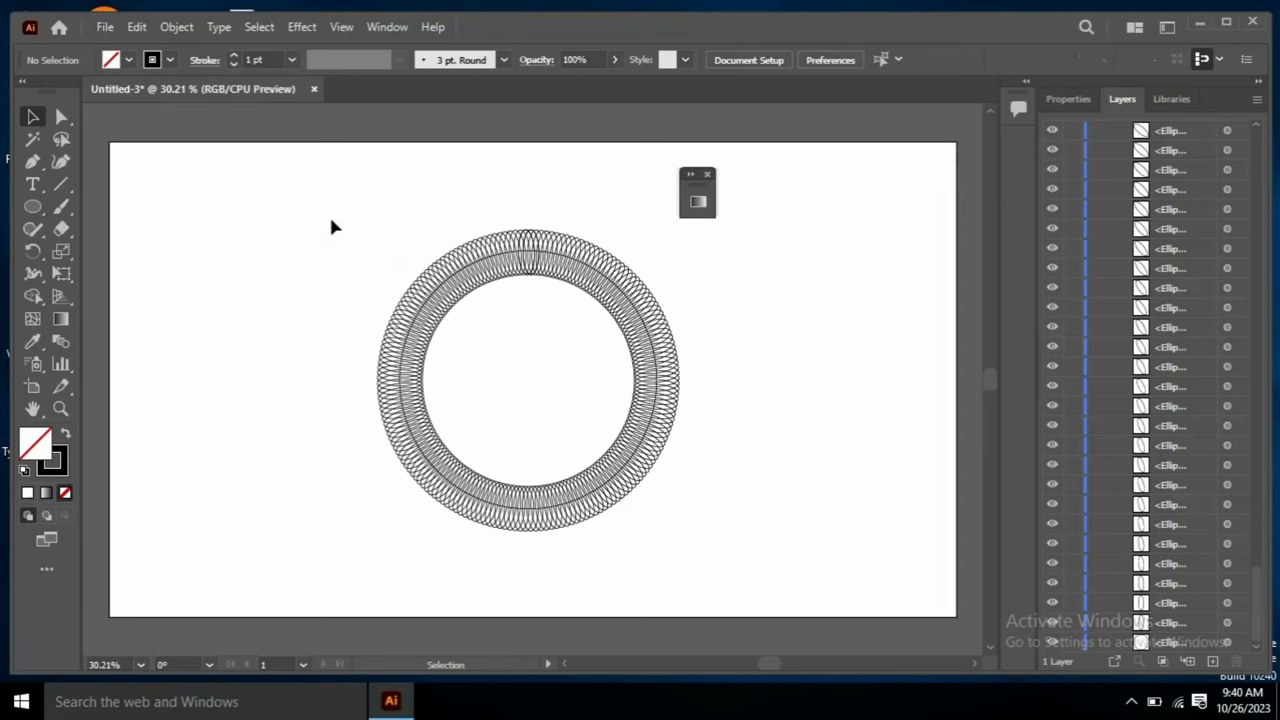
Give the whole selected ring a white-to-black linear gradient fill, selecting its black end stop.
{"action": "left_click_drag", "start_coordinate": [333, 207], "coordinate": [681, 531]}
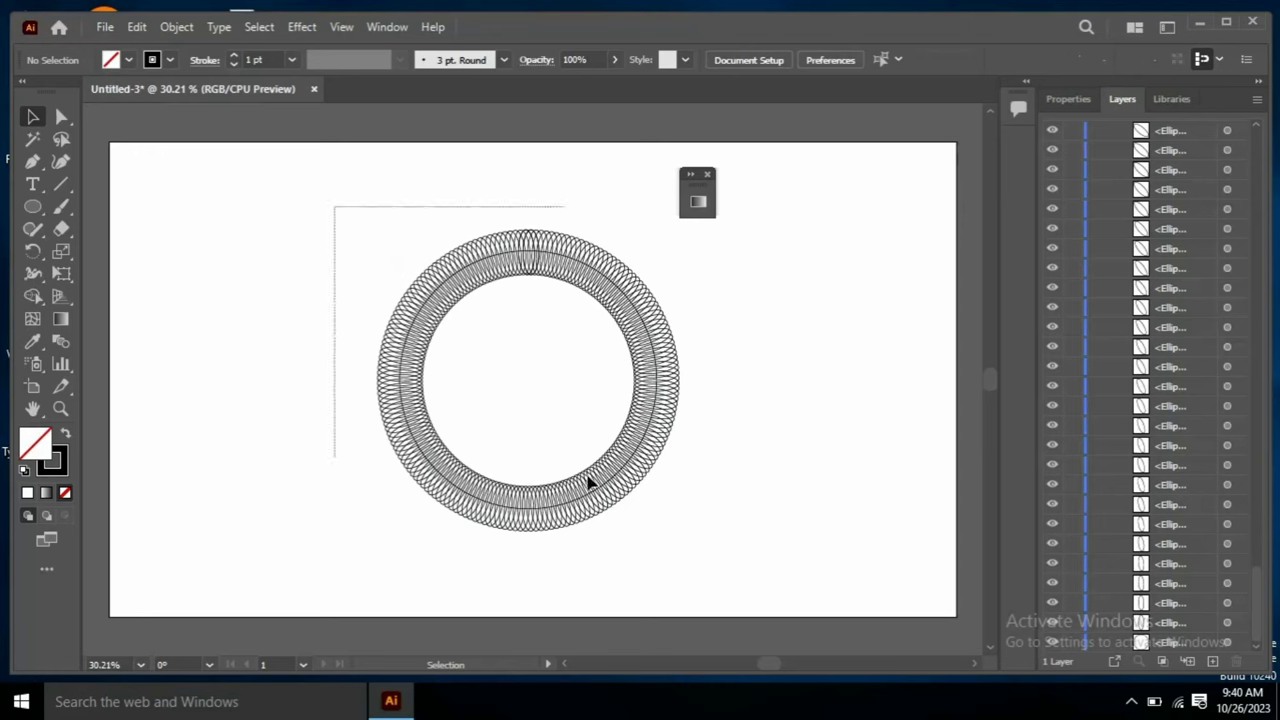
{"action": "left_click", "coordinate": [27, 492]}
{"action": "left_click", "coordinate": [46, 493]}
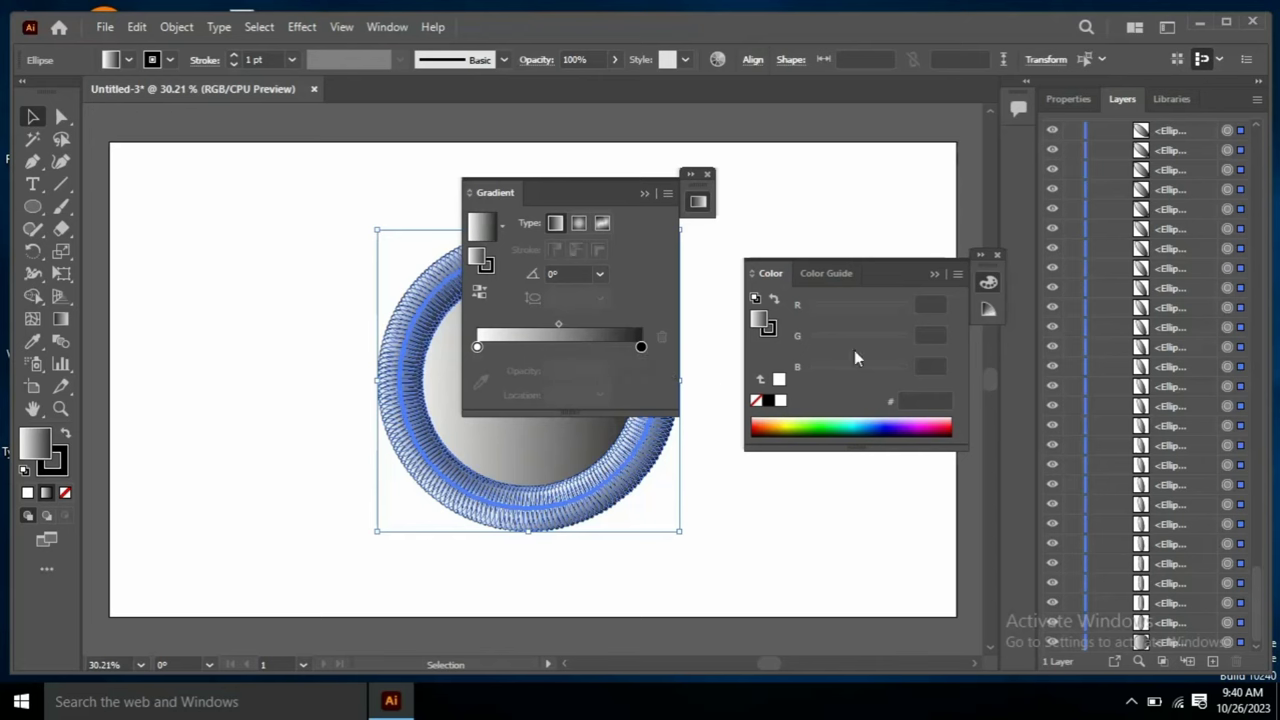
{"action": "left_click", "coordinate": [934, 275]}
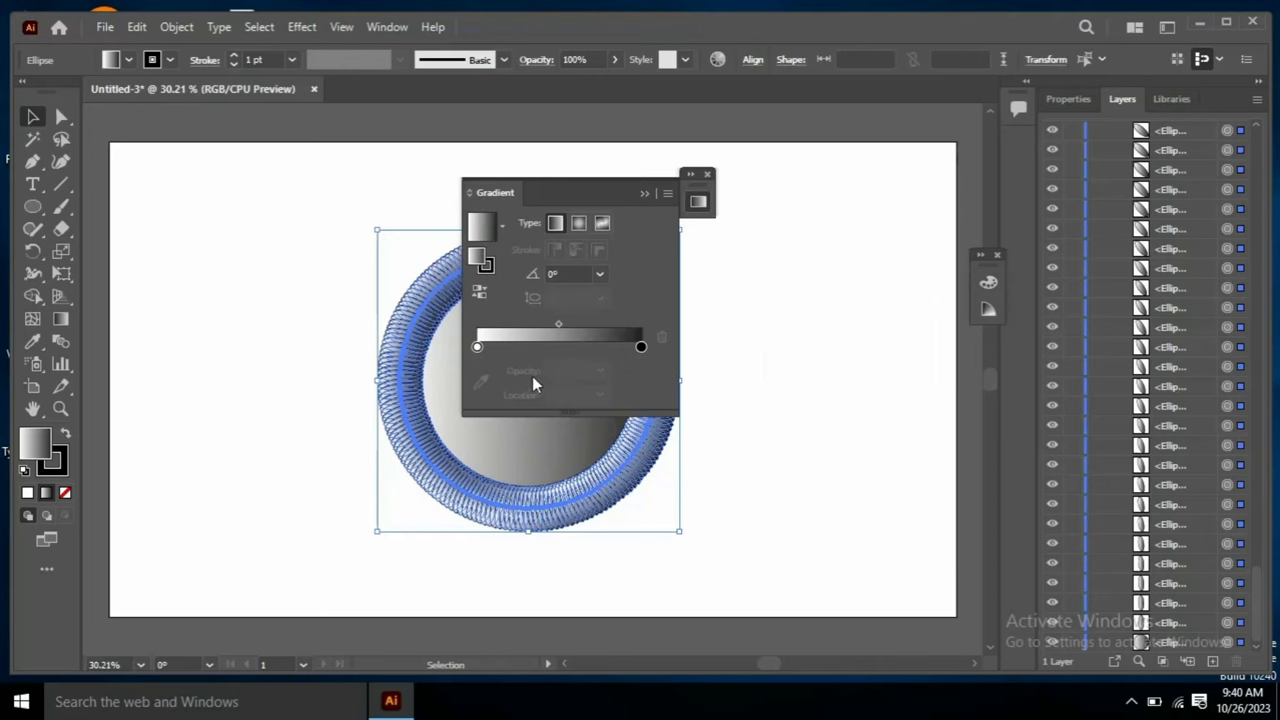
{"action": "left_click", "coordinate": [641, 347]}
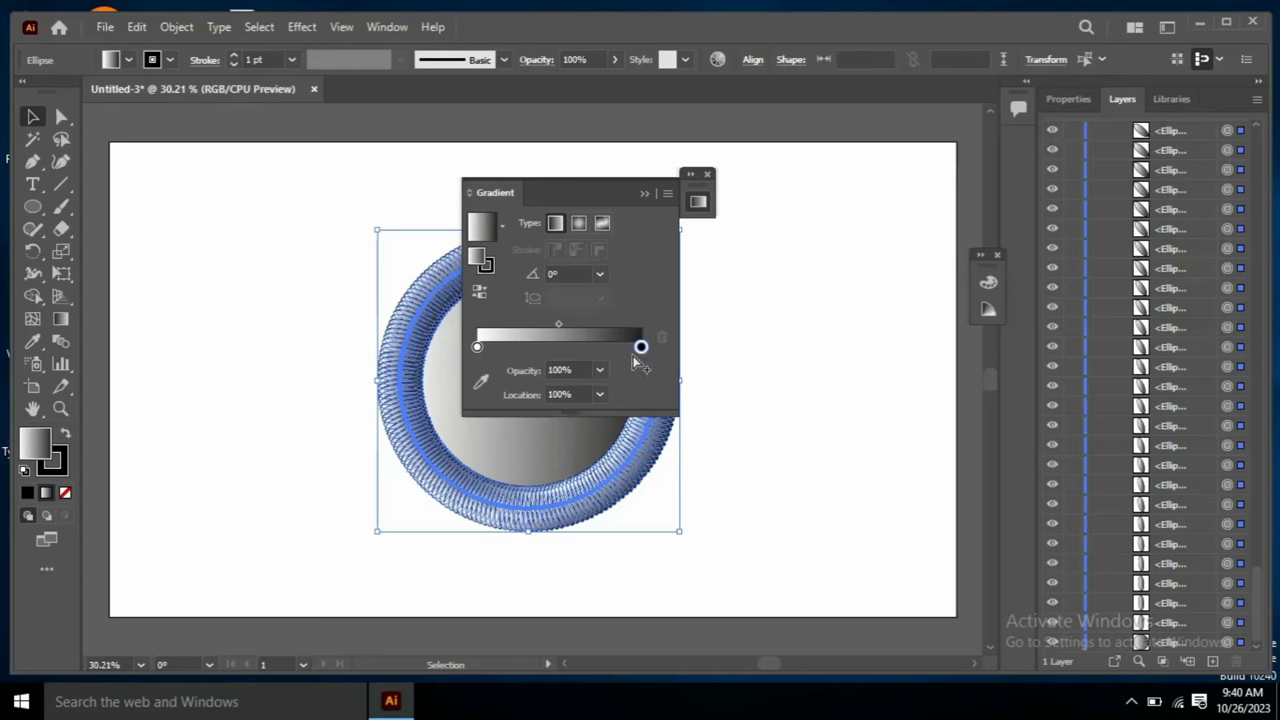
Add a magenta gradient stop near 34% and a dark stop near 63%.
{"action": "left_click_drag", "start_coordinate": [640, 350], "coordinate": [576, 349]}
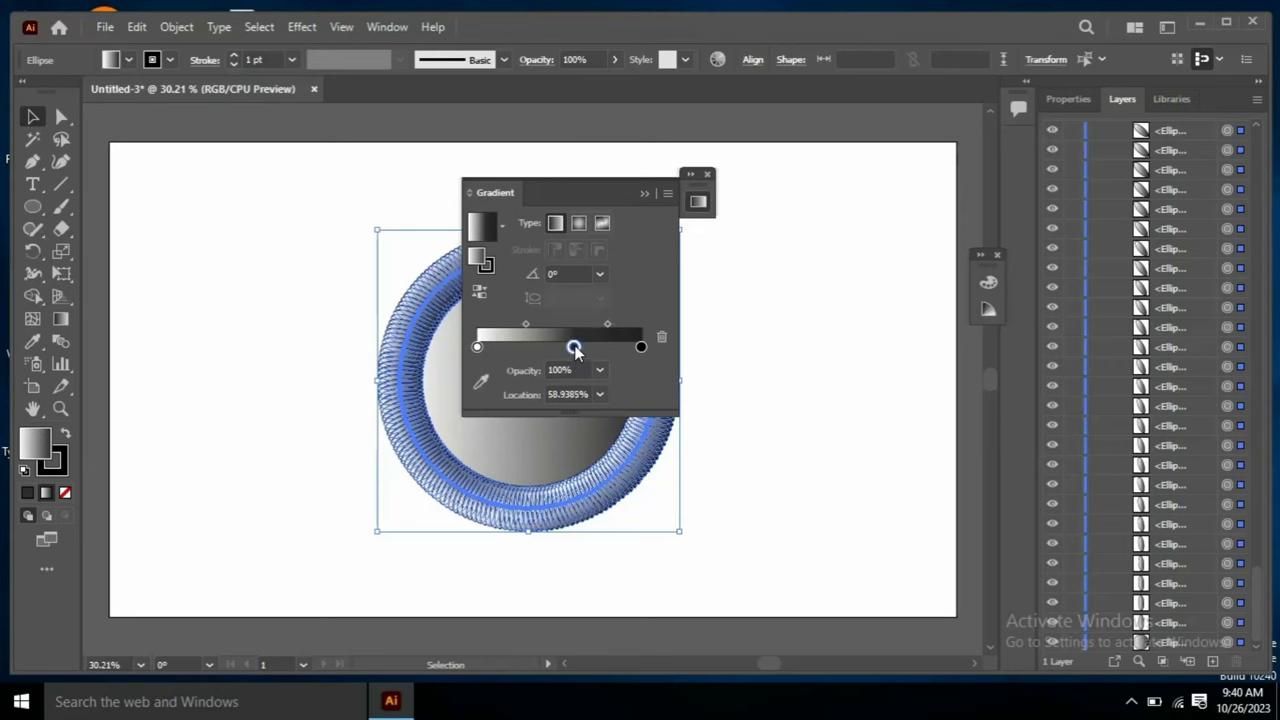
{"action": "double_click", "coordinate": [575, 347]}
{"action": "left_click", "coordinate": [557, 406]}
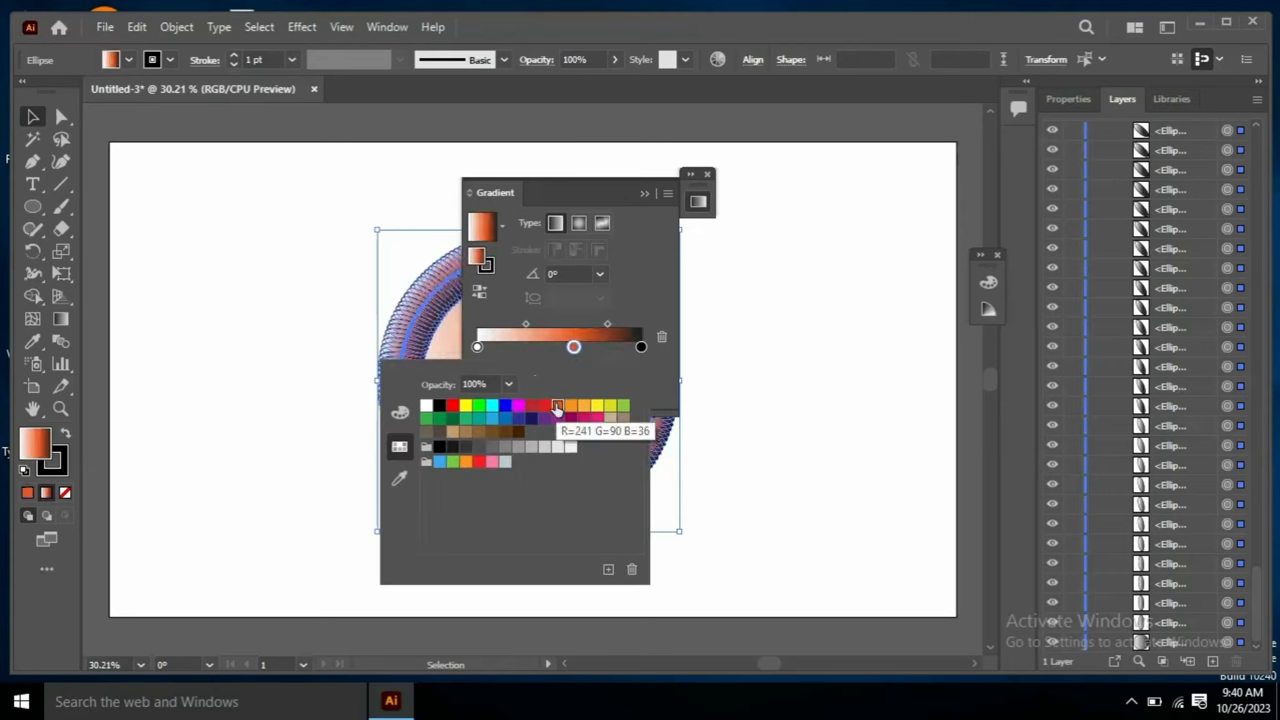
{"action": "left_click", "coordinate": [518, 406]}
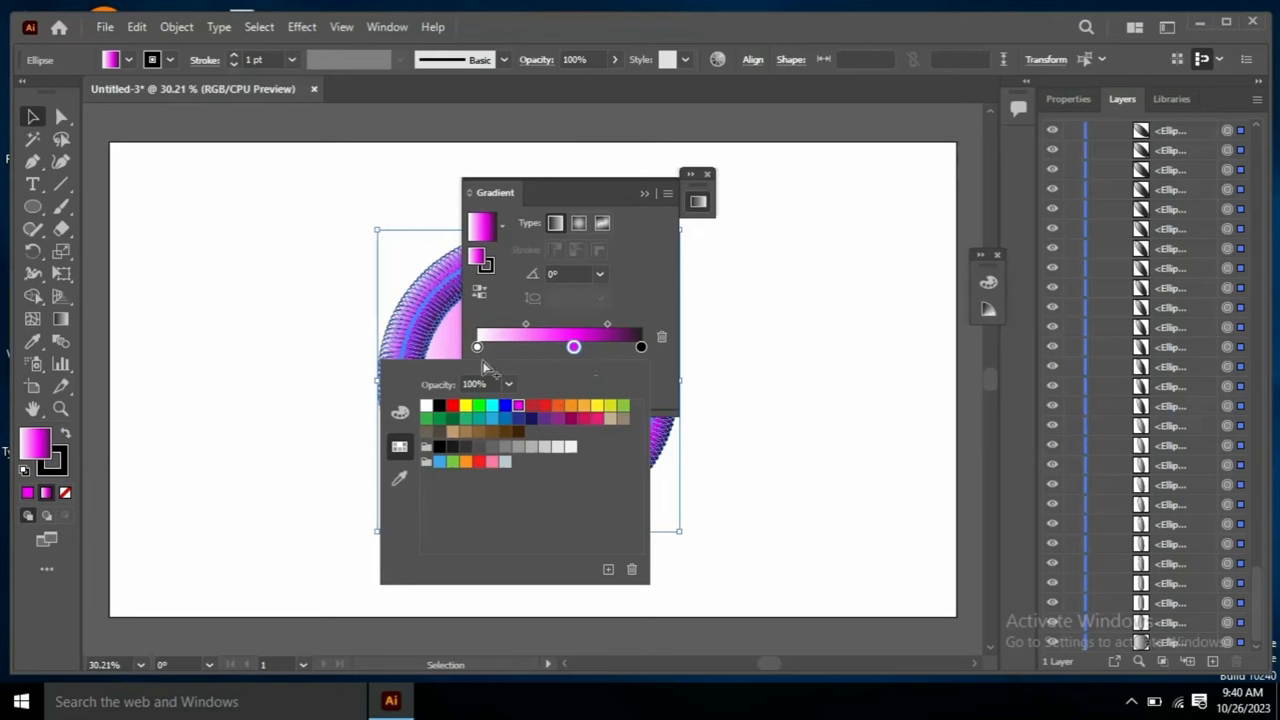
{"action": "left_click", "coordinate": [658, 374]}
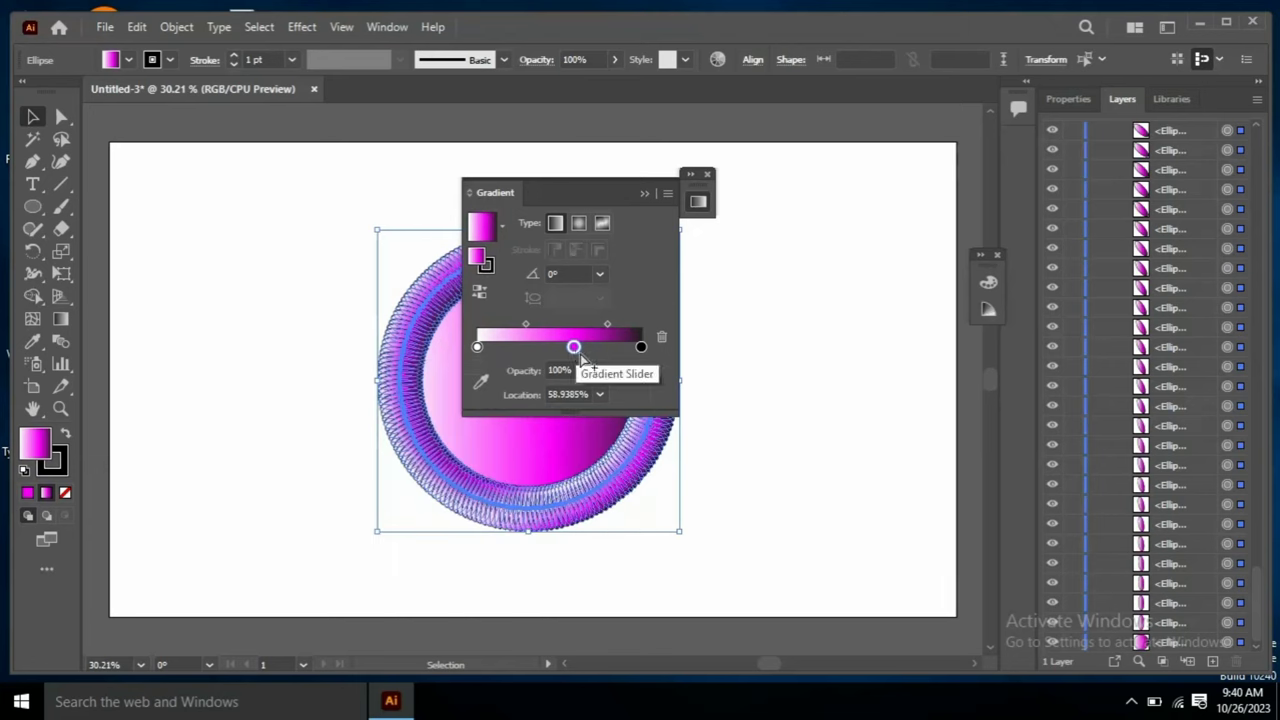
{"action": "left_click_drag", "start_coordinate": [573, 347], "coordinate": [532, 350]}
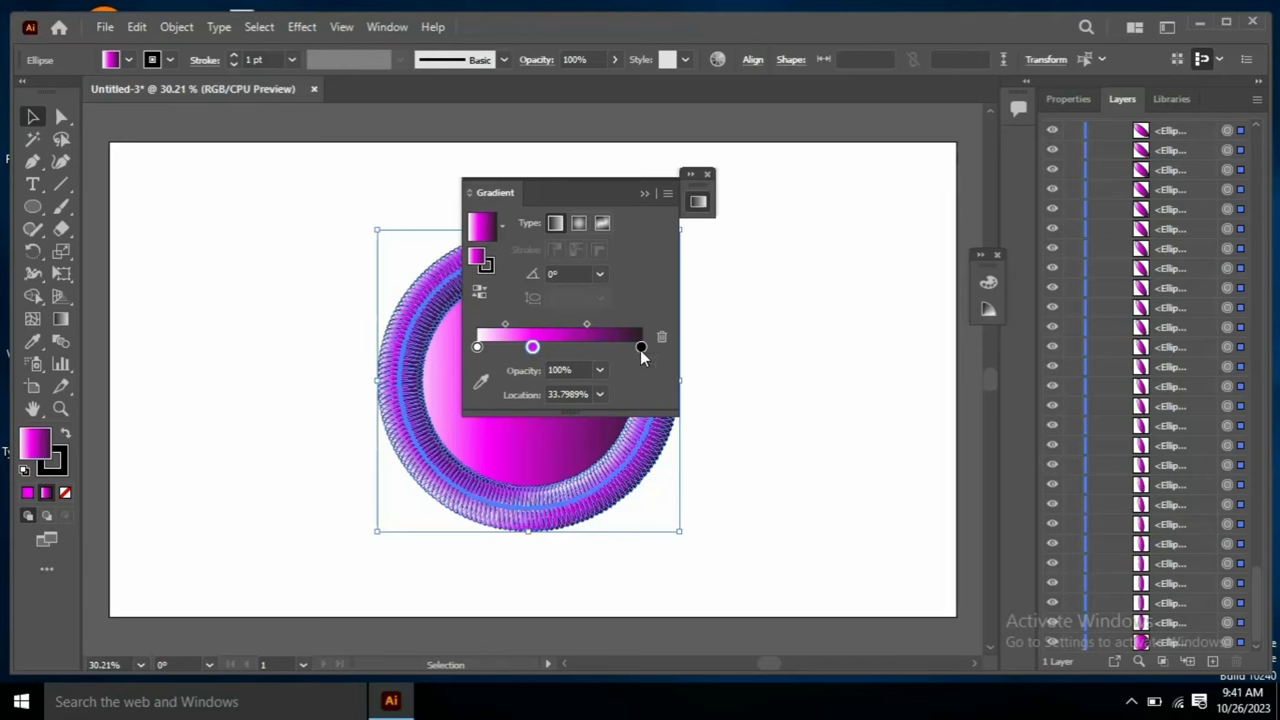
{"action": "left_click_drag", "start_coordinate": [638, 348], "coordinate": [581, 348]}
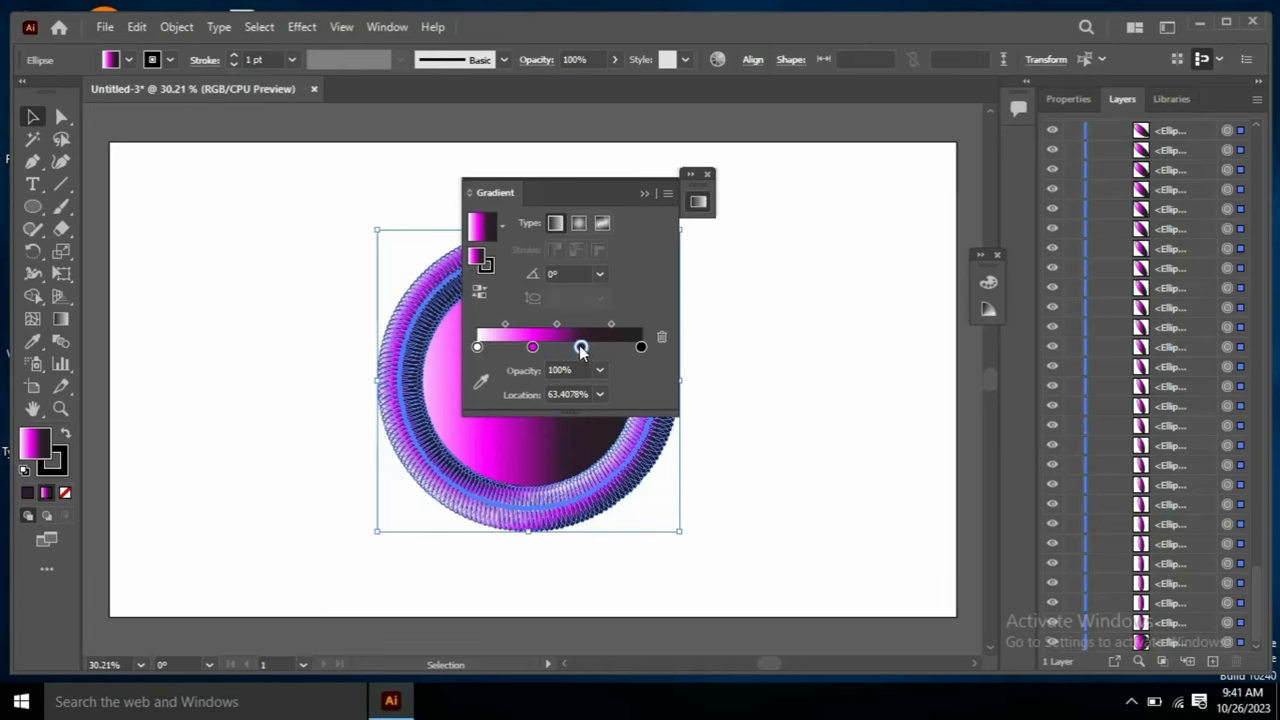
{"action": "left_click_drag", "start_coordinate": [581, 348], "coordinate": [550, 348]}
{"action": "left_click", "coordinate": [533, 347]}
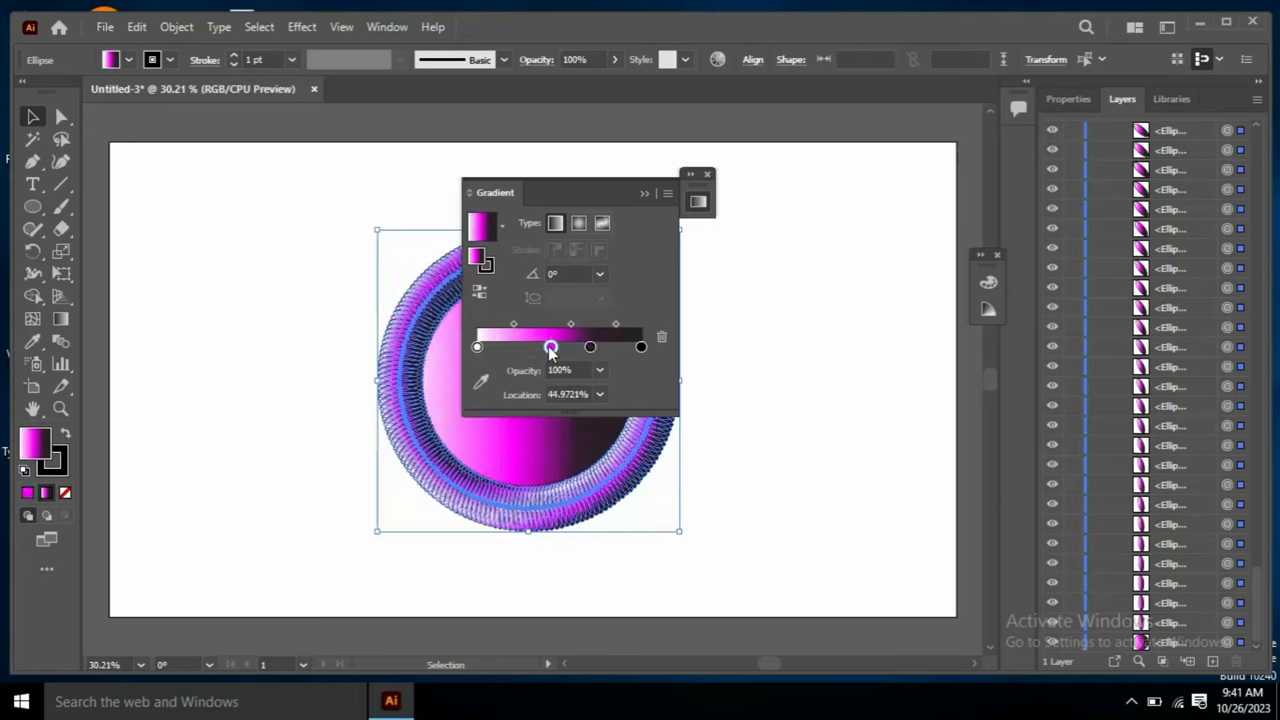
{"action": "left_click_drag", "start_coordinate": [550, 348], "coordinate": [534, 348]}
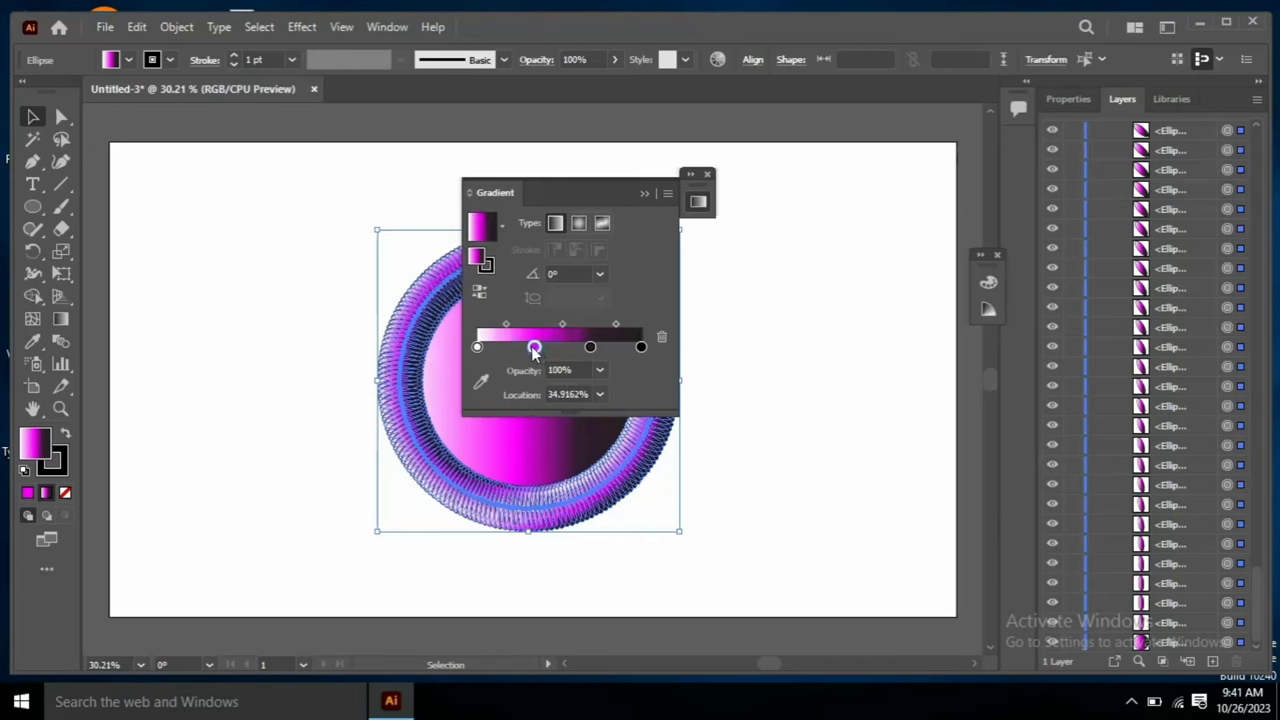
Recolour the dark stop green, reposition the stops with black at about 77%, and close the Gradient panel.
{"action": "left_click", "coordinate": [590, 347]}
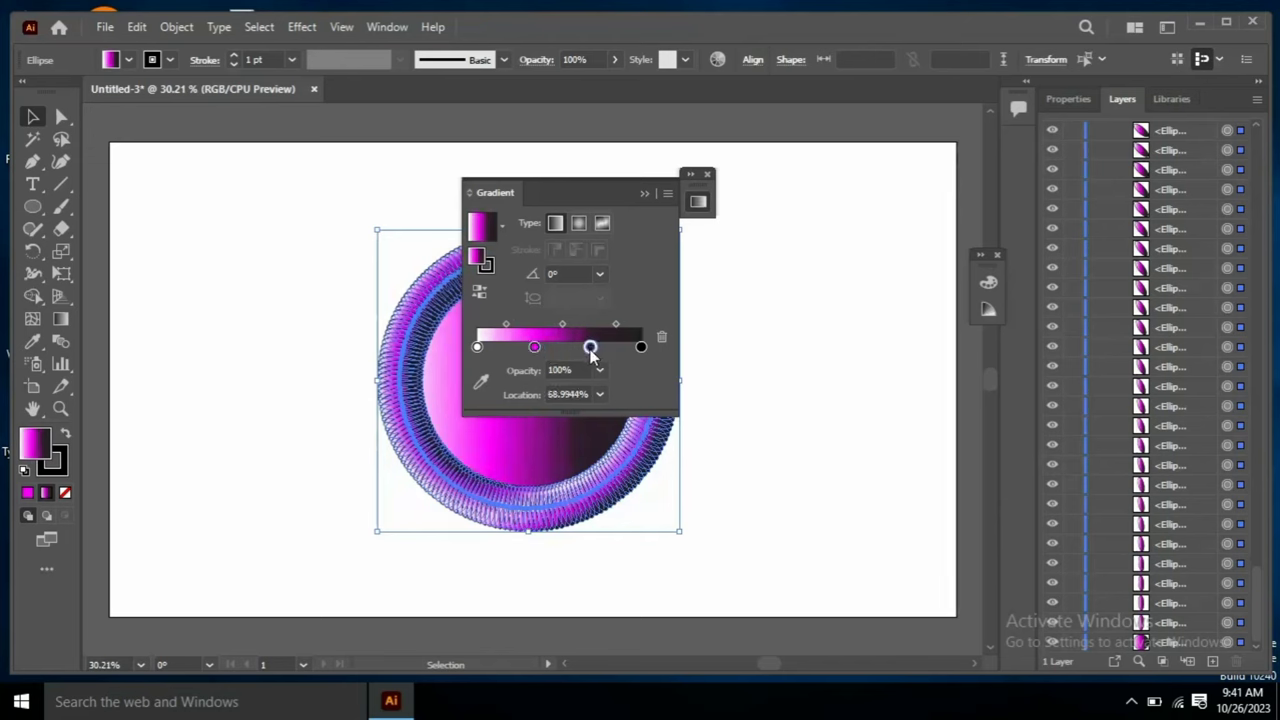
{"action": "double_click", "coordinate": [590, 348]}
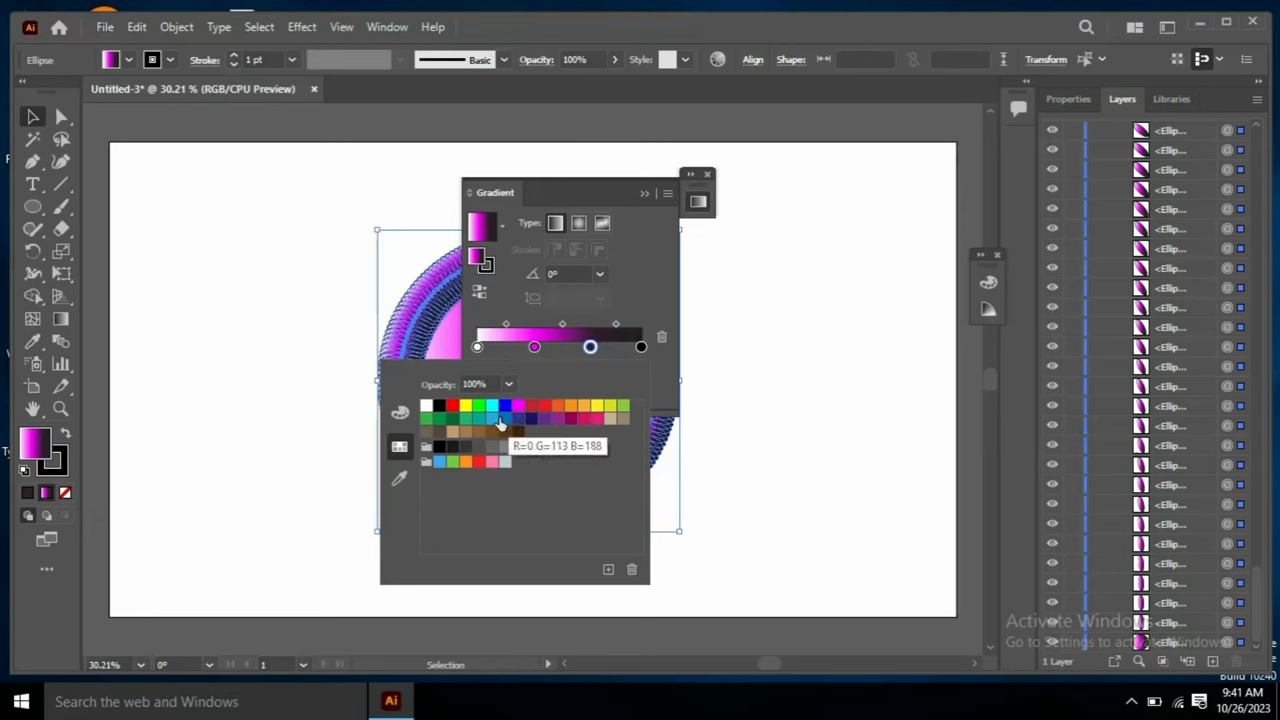
{"action": "left_click", "coordinate": [478, 407]}
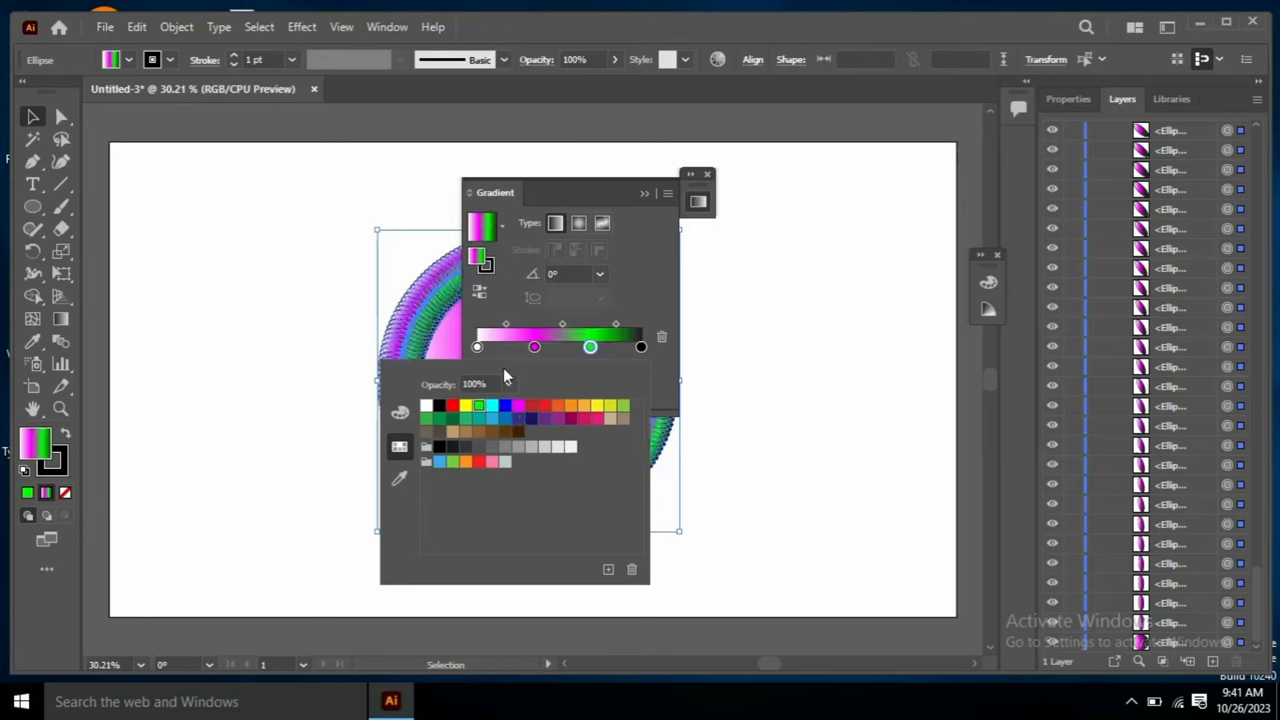
{"action": "left_click", "coordinate": [648, 283]}
{"action": "mouse_move", "coordinate": [591, 349]}
{"action": "left_mouse_down"}
{"action": "mouse_move", "coordinate": [606, 347]}
{"action": "mouse_move", "coordinate": [515, 347]}
{"action": "left_mouse_up"}
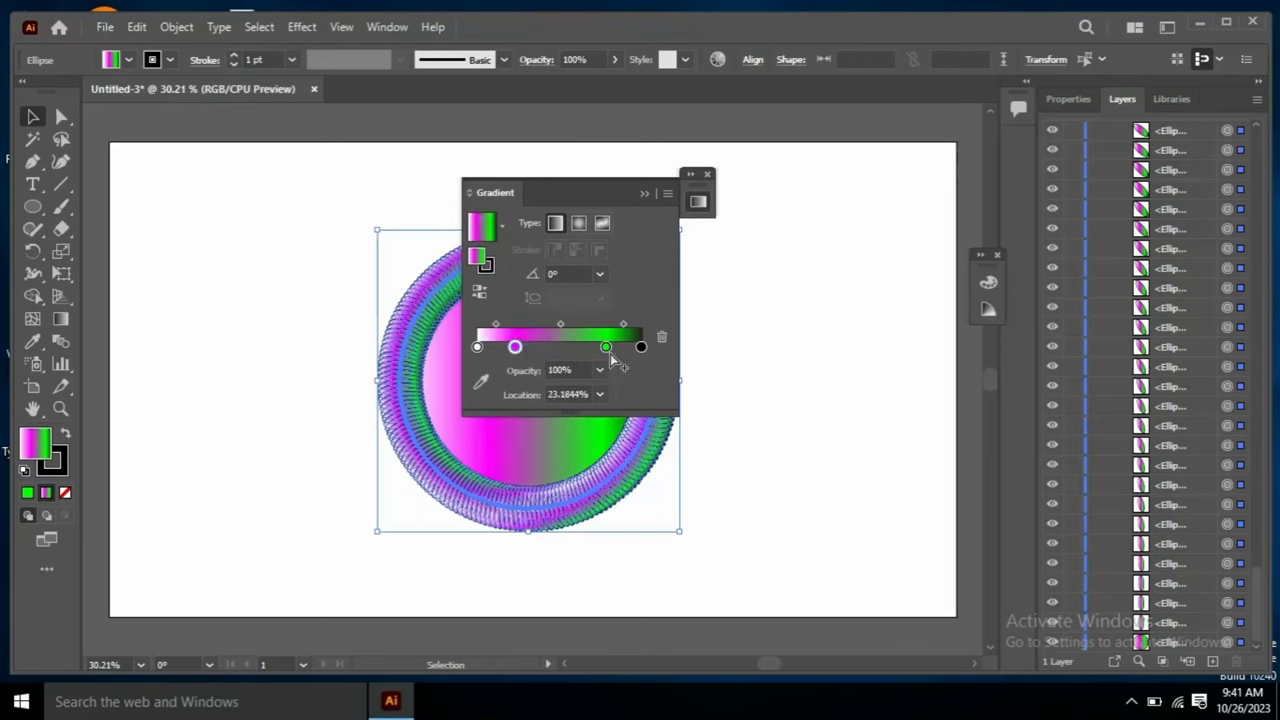
{"action": "left_click_drag", "start_coordinate": [606, 347], "coordinate": [554, 347]}
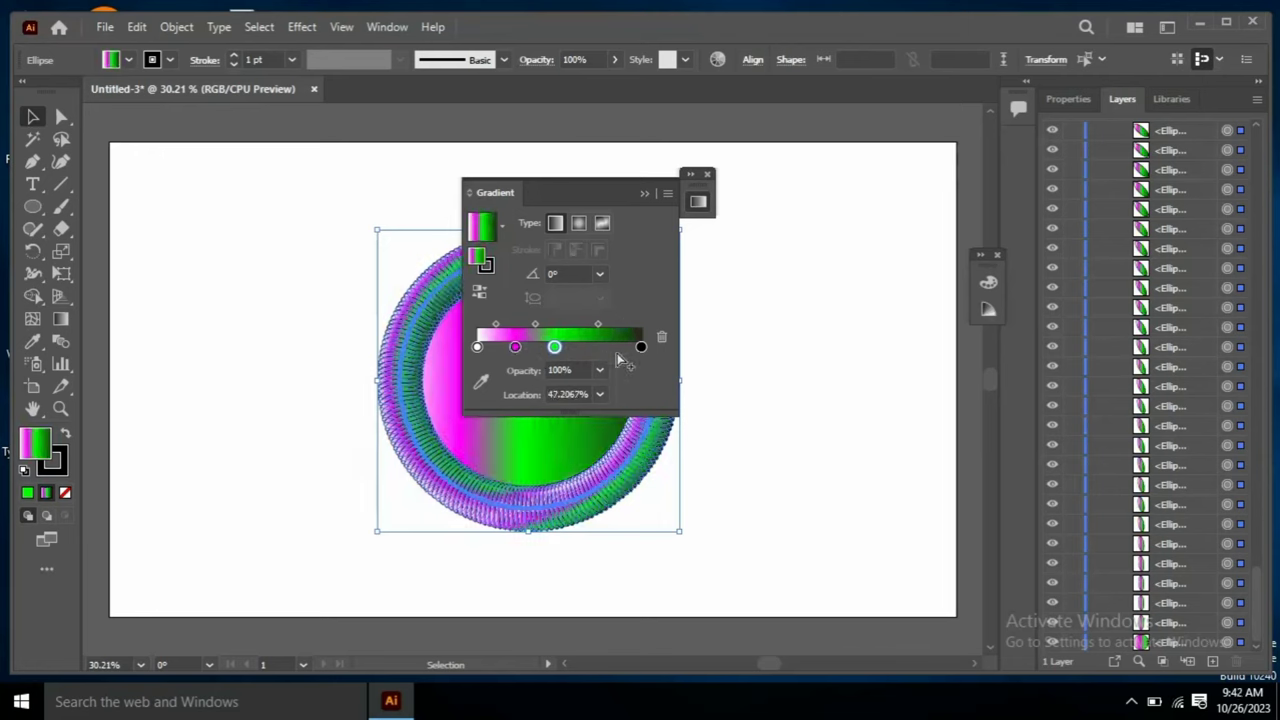
{"action": "left_click_drag", "start_coordinate": [638, 347], "coordinate": [603, 347]}
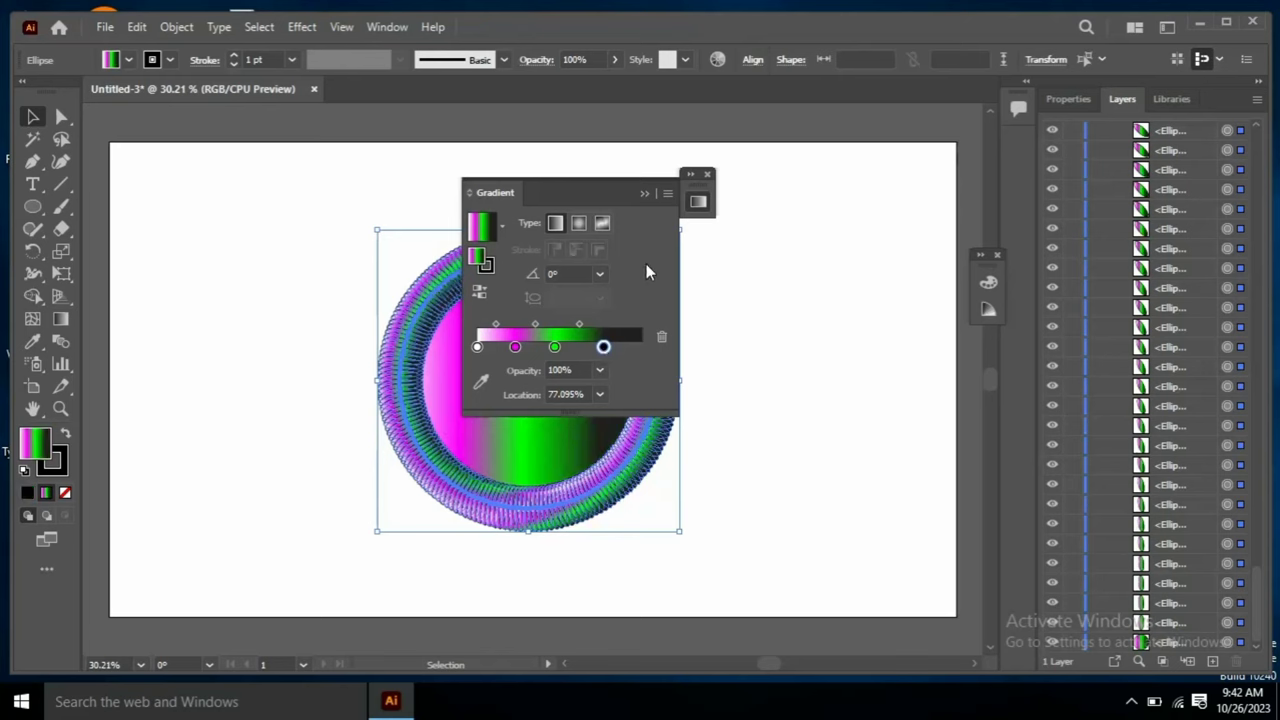
{"action": "left_click", "coordinate": [645, 194]}
{"action": "left_click", "coordinate": [716, 174]}
Select all the ellipses with Ctrl+A and group them with Ctrl+G.
{"action": "left_click", "coordinate": [678, 204]}
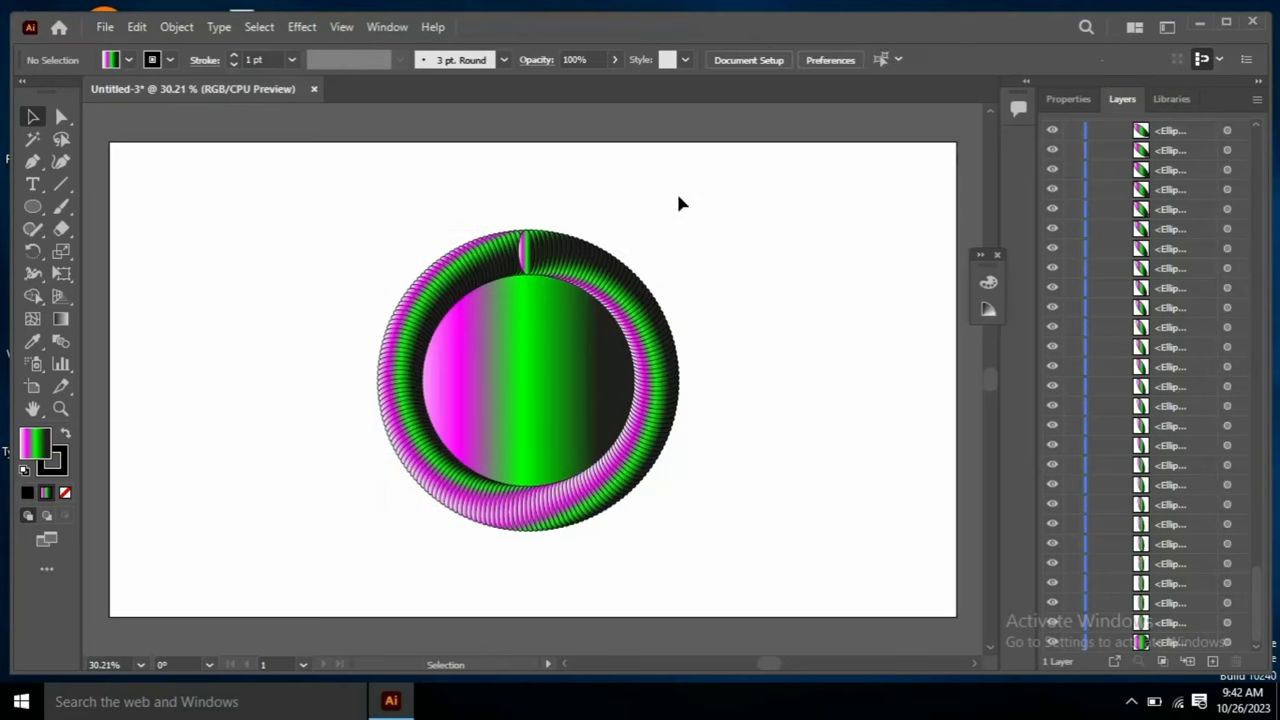
{"action": "key", "text": "a"}
{"action": "key", "text": "v"}
{"action": "key", "text": "ctrl+a"}
{"action": "key", "text": "ctrl+g"}
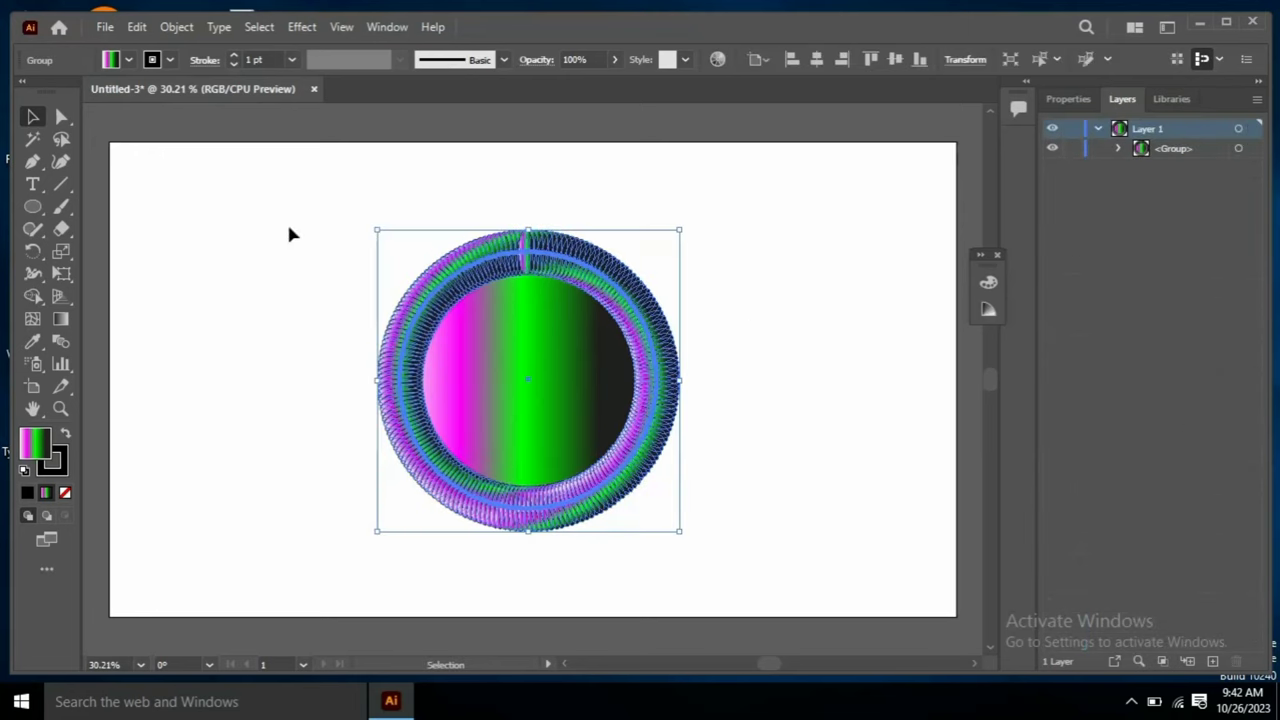
{"action": "left_click", "coordinate": [288, 234]}
Drag an area text frame at the upper left and type the letter R.
{"action": "right_click", "coordinate": [32, 184]}
{"action": "left_click", "coordinate": [124, 184]}
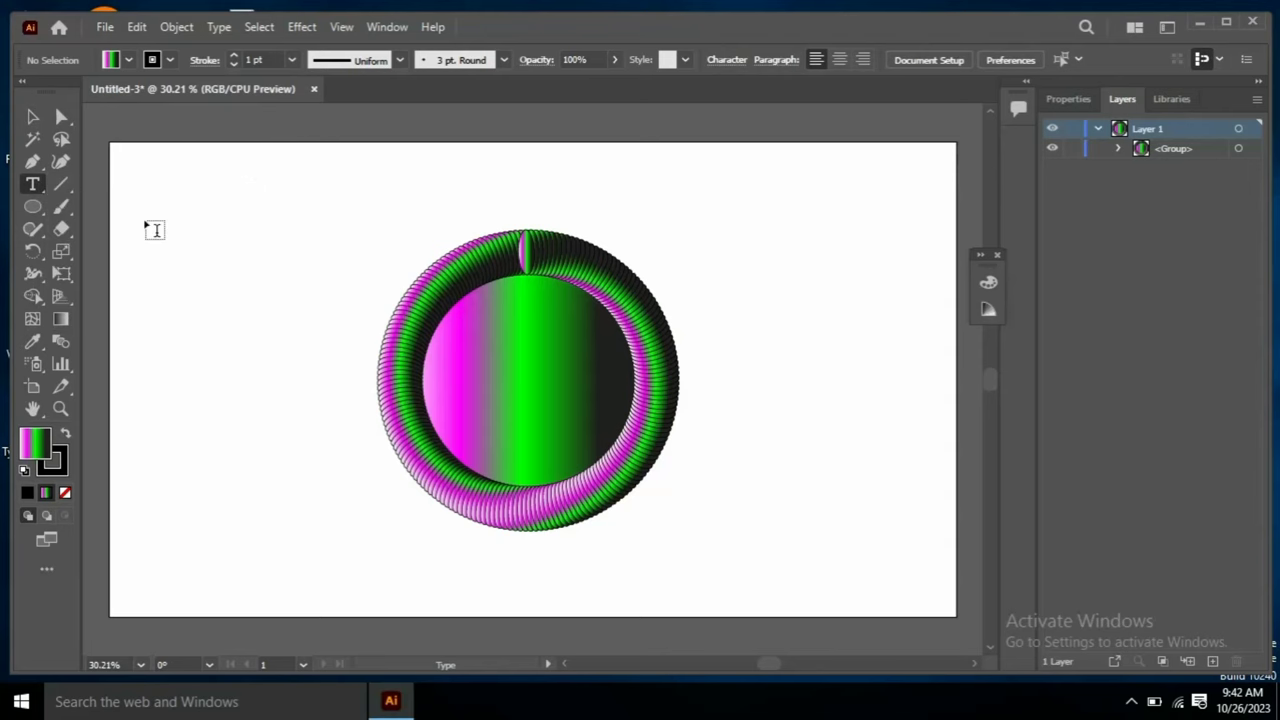
{"action": "left_click_drag", "start_coordinate": [145, 221], "coordinate": [338, 473]}
{"action": "key", "text": "Delete"}
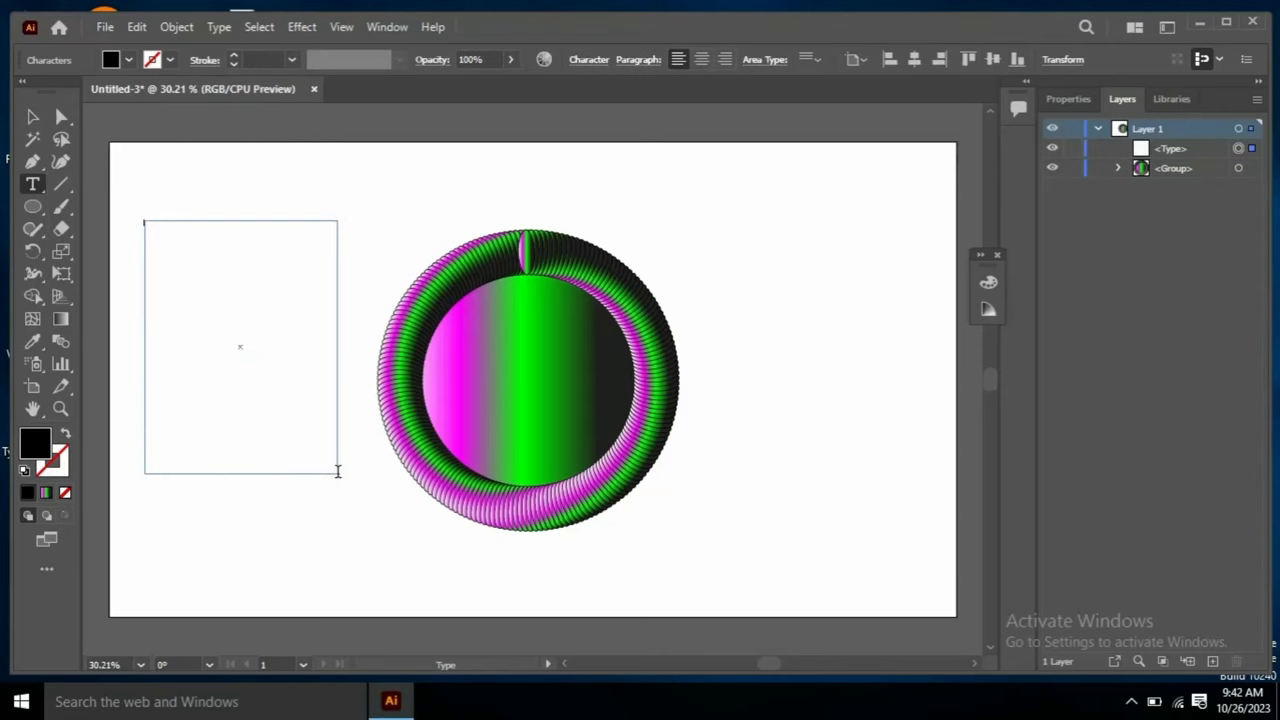
{"action": "type", "text": "R"}
{"action": "left_click", "coordinate": [176, 27]}
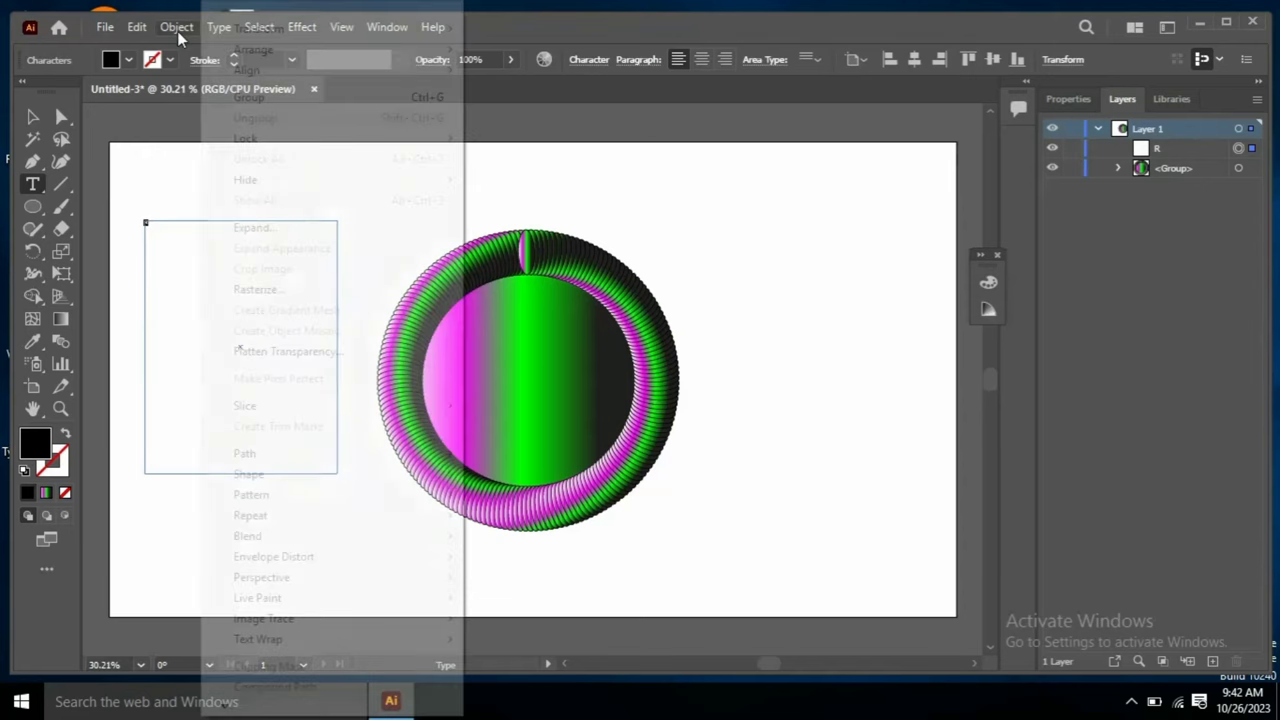
{"action": "left_click", "coordinate": [256, 227]}
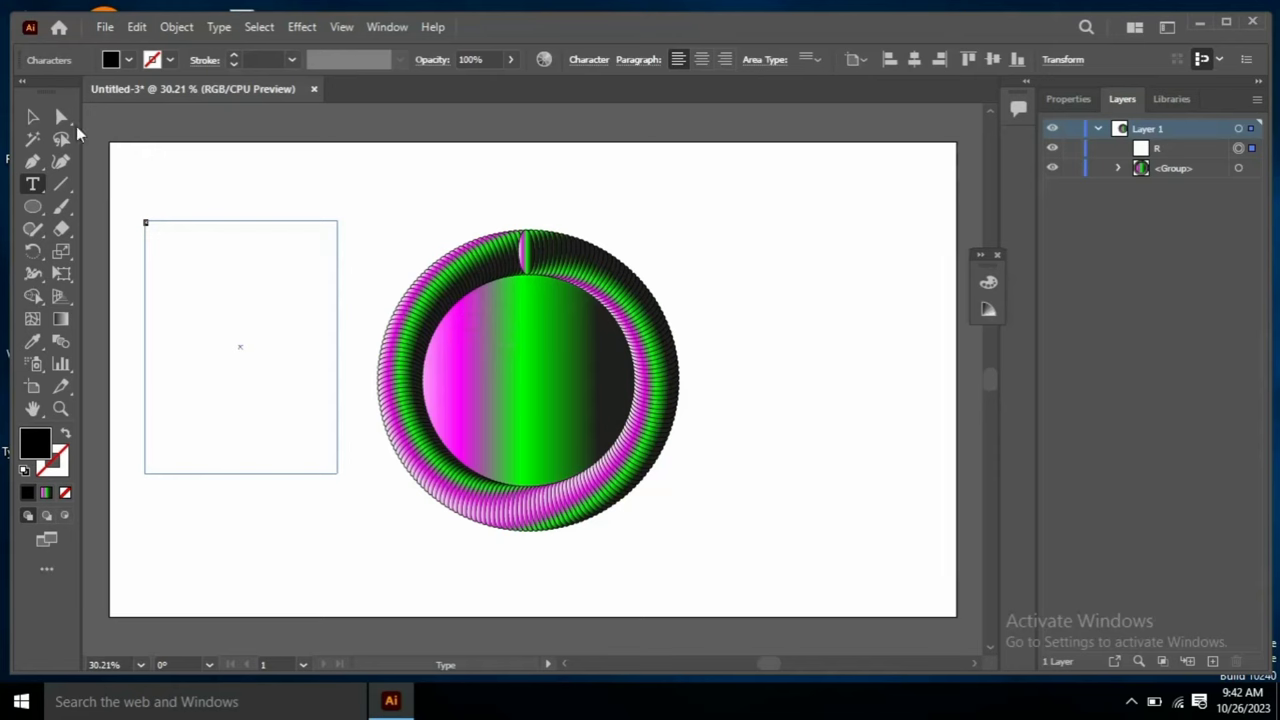
{"action": "left_click", "coordinate": [33, 117]}
{"action": "left_click", "coordinate": [213, 155]}
Expand the R text frame into outlined shapes with Object > Expand.
{"action": "left_click", "coordinate": [150, 224]}
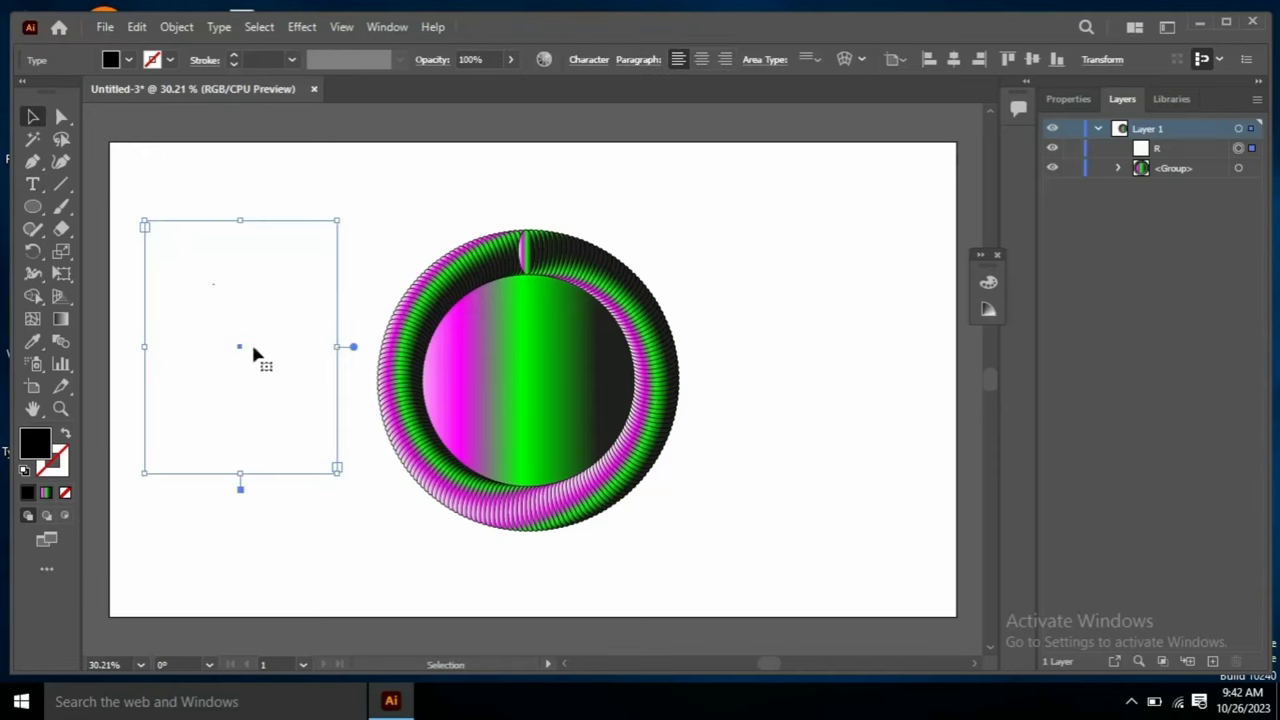
{"action": "left_click", "coordinate": [219, 27]}
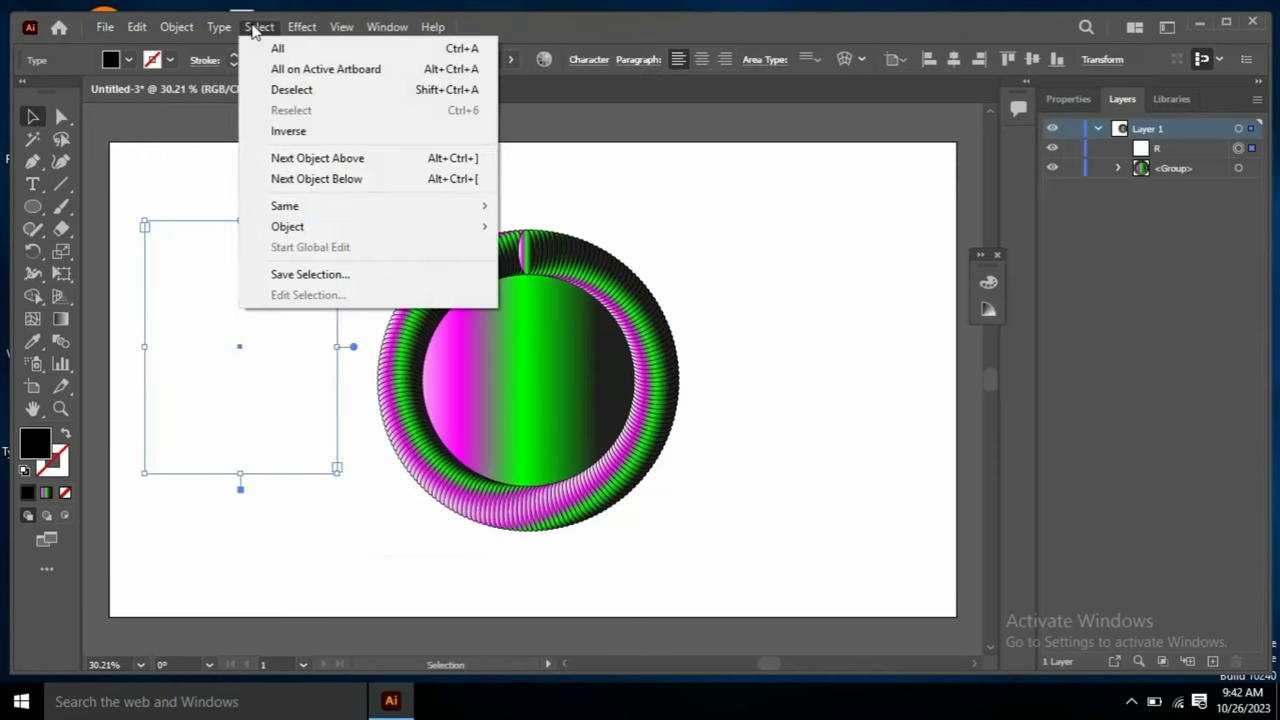
{"action": "mouse_move", "coordinate": [176, 27]}
{"action": "left_click", "coordinate": [268, 229]}
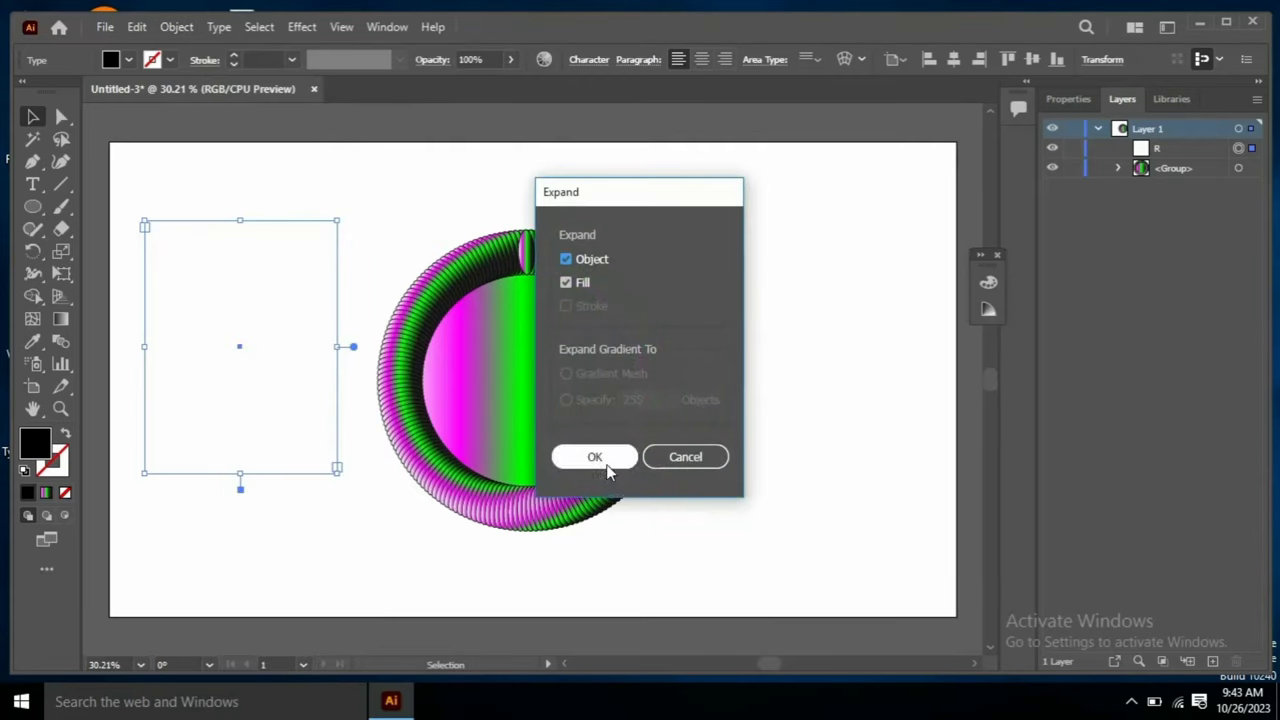
{"action": "key", "text": "Return"}
{"action": "left_click", "coordinate": [144, 229]}
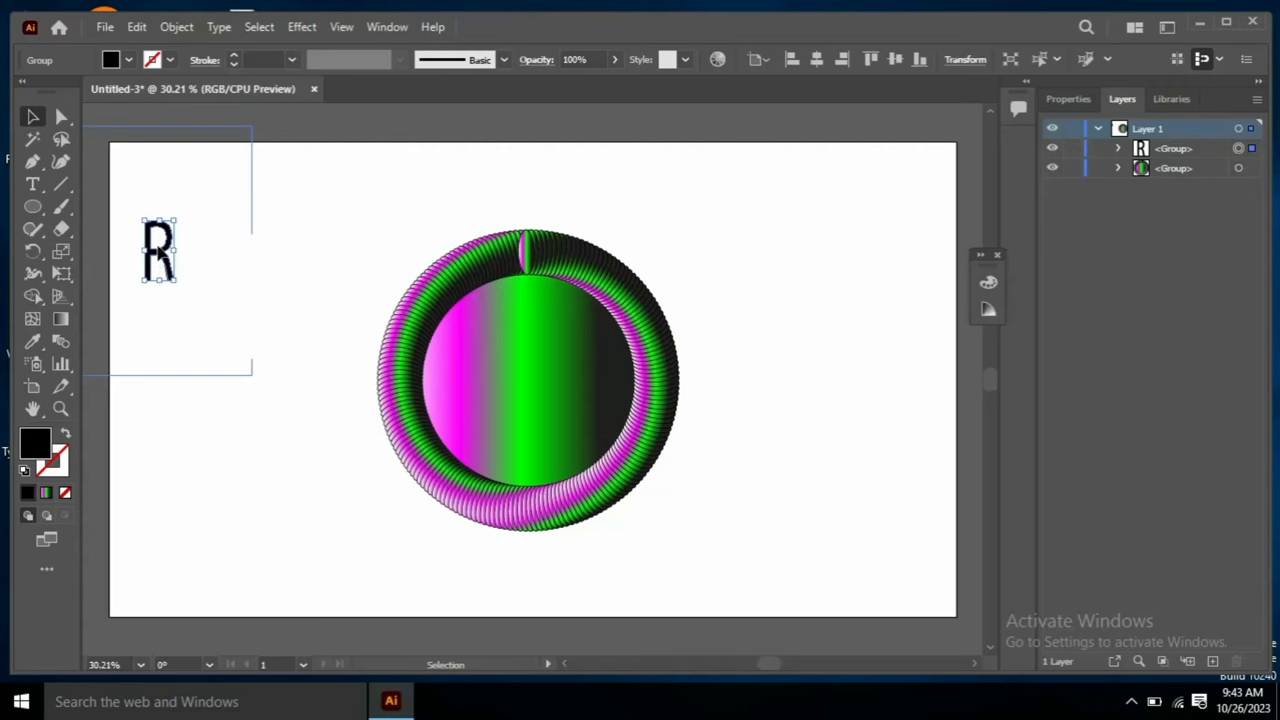
Move the R into the centre of the circle and enlarge it.
{"action": "mouse_move", "coordinate": [146, 230]}
{"action": "left_mouse_down"}
{"action": "mouse_move", "coordinate": [256, 340]}
{"action": "mouse_move", "coordinate": [510, 340]}
{"action": "left_mouse_up"}
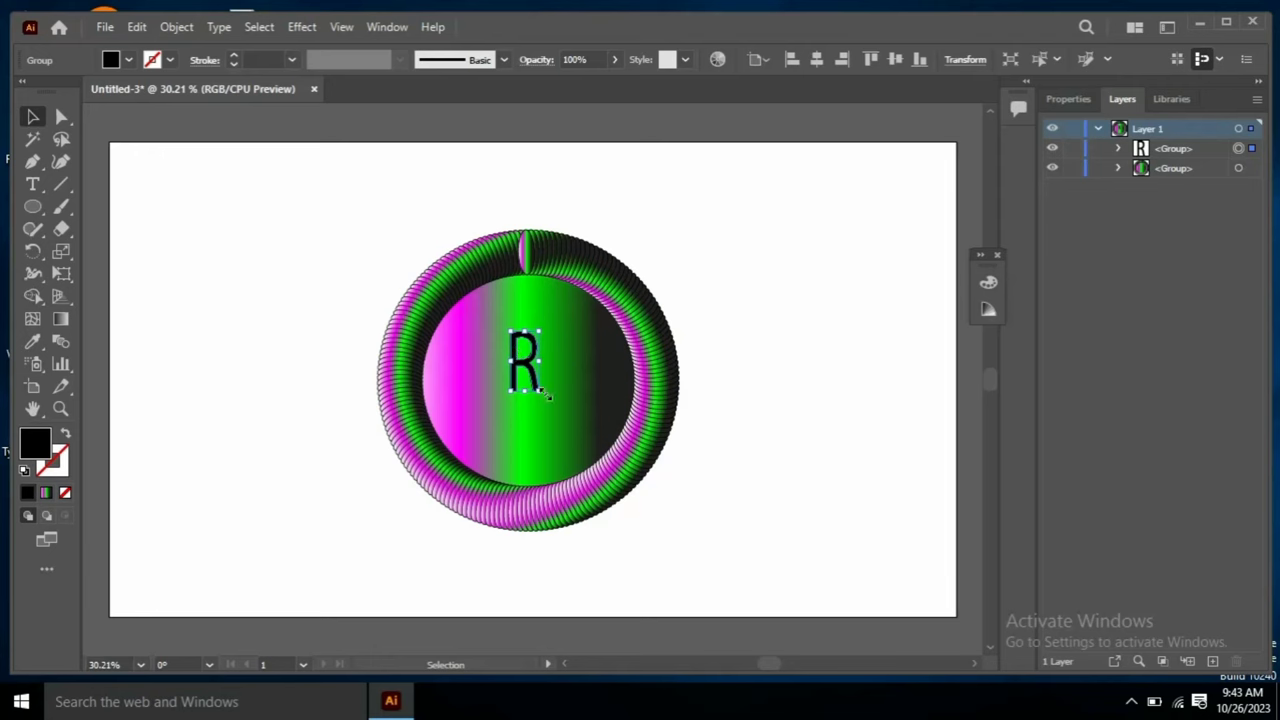
{"action": "left_click_drag", "start_coordinate": [548, 396], "coordinate": [575, 430]}
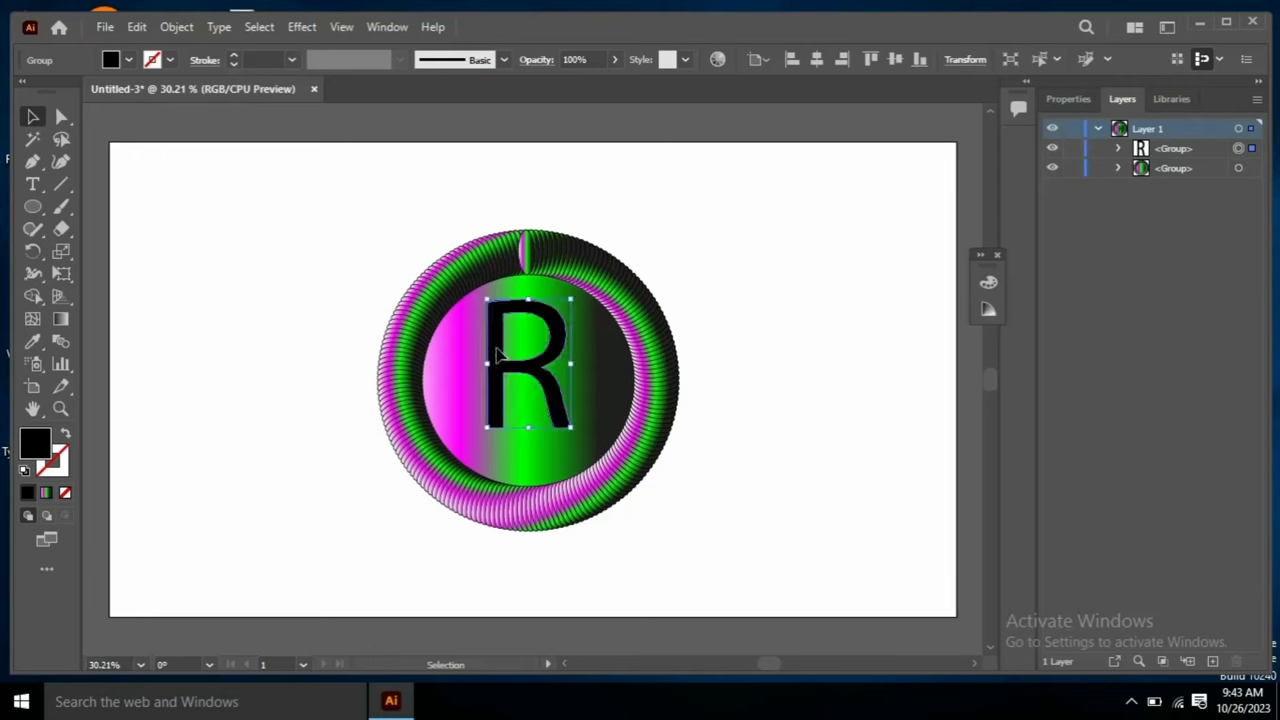
{"action": "left_click_drag", "start_coordinate": [484, 427], "coordinate": [466, 452]}
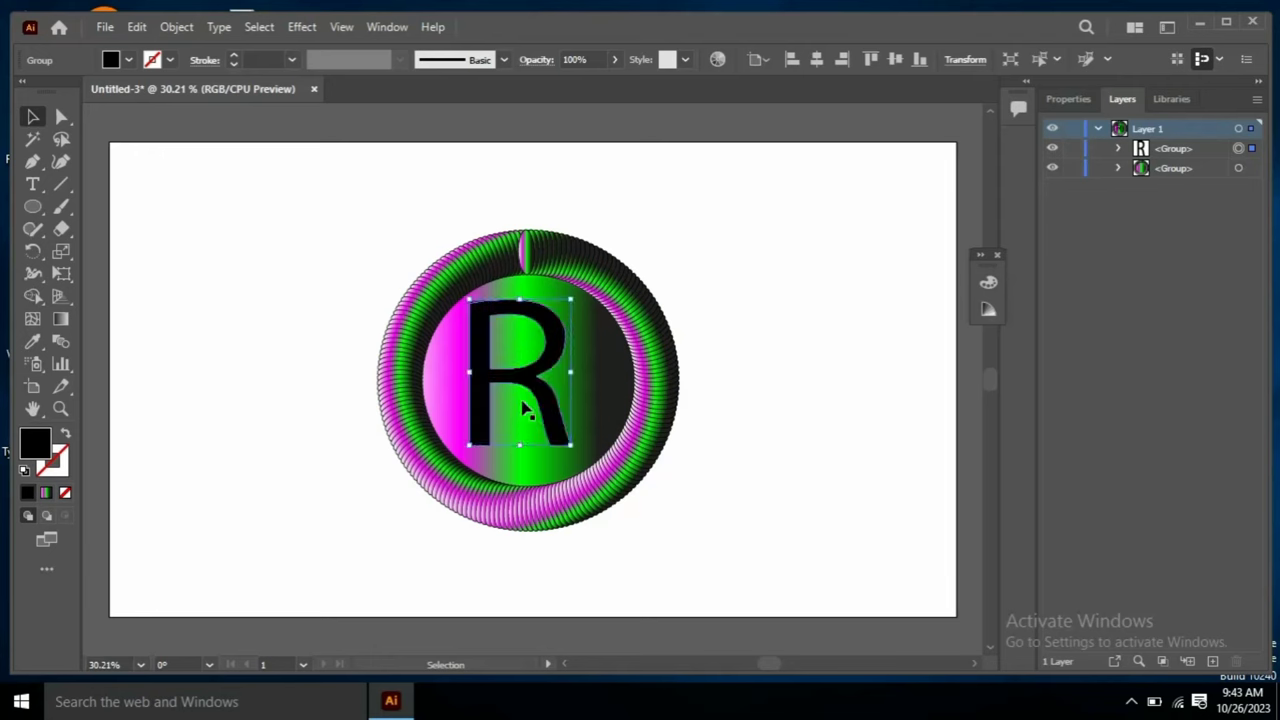
{"action": "left_click_drag", "start_coordinate": [531, 387], "coordinate": [548, 377]}
{"action": "left_click", "coordinate": [718, 308]}
Fill the R with the magenta-green-black gradient, then select the ring and R together.
{"action": "left_click", "coordinate": [550, 382]}
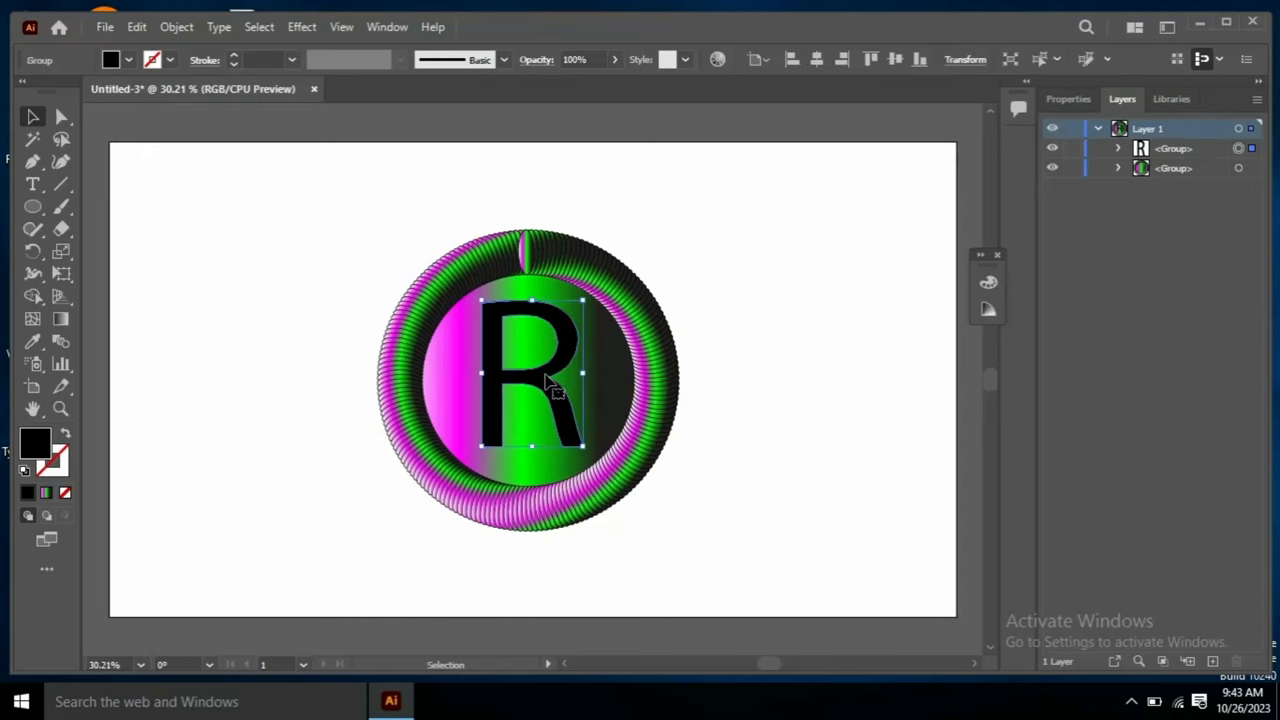
{"action": "left_click", "coordinate": [45, 493]}
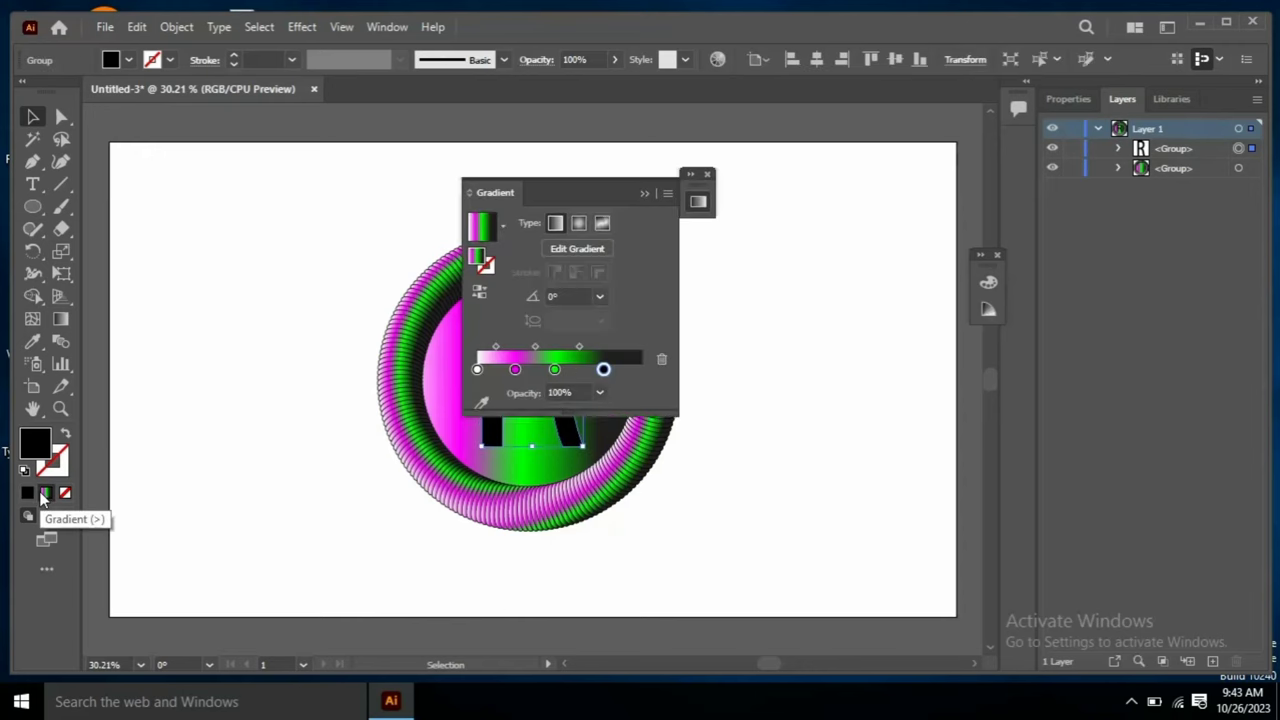
{"action": "left_click", "coordinate": [643, 194]}
{"action": "left_click", "coordinate": [708, 174]}
{"action": "left_click", "coordinate": [776, 216]}
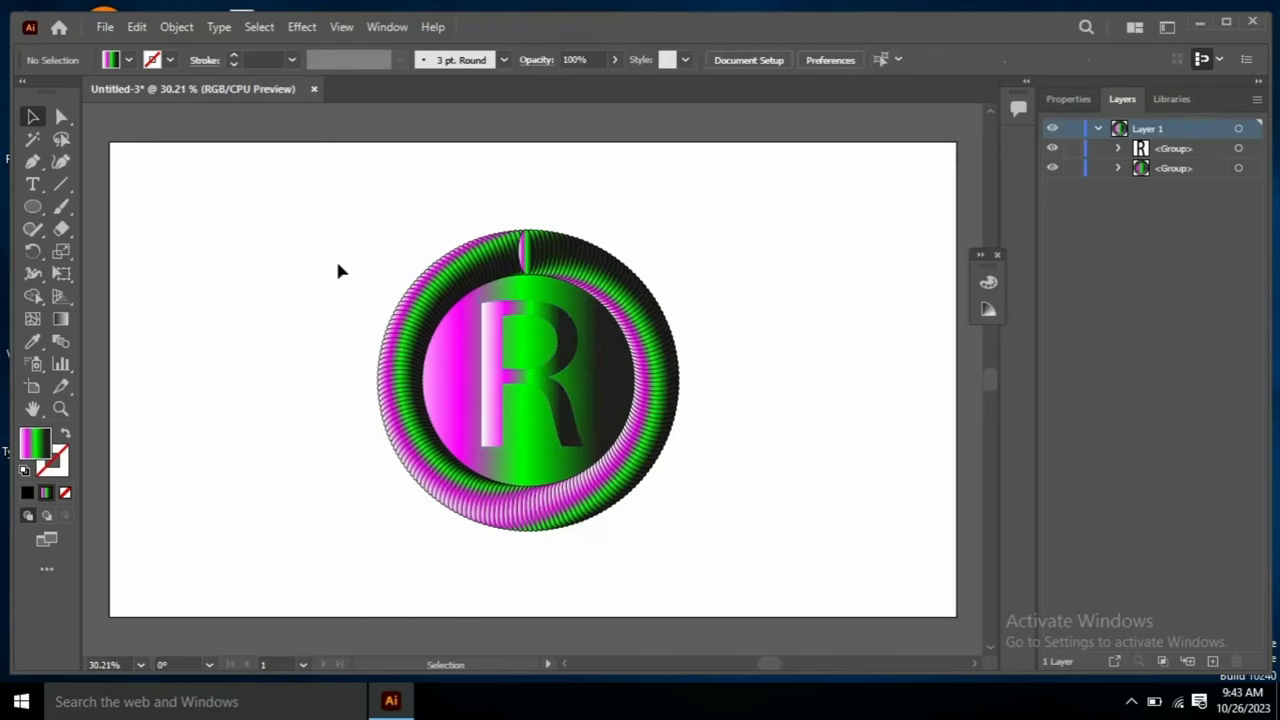
{"action": "left_click_drag", "start_coordinate": [331, 232], "coordinate": [703, 528]}
Apply a Drop Shadow and a Feather effect to the artwork.
{"action": "left_click", "coordinate": [302, 26]}
{"action": "mouse_move", "coordinate": [327, 238]}
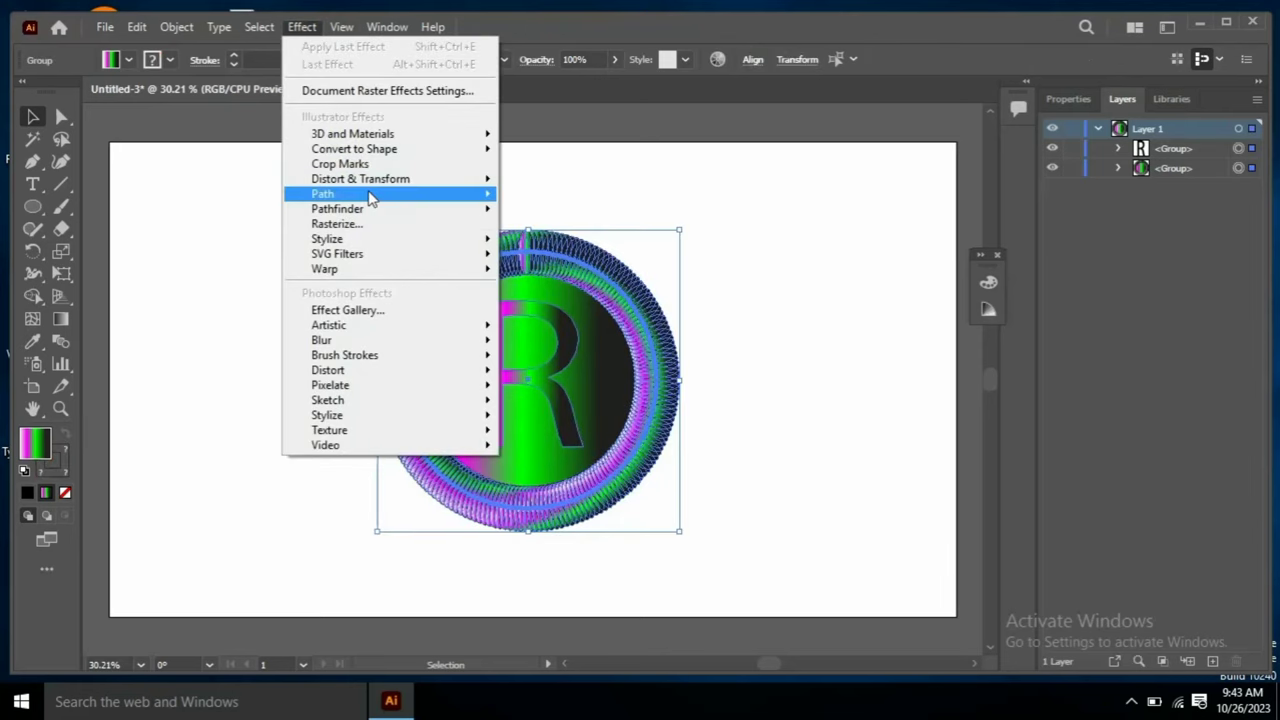
{"action": "left_click", "coordinate": [540, 243]}
{"action": "left_click", "coordinate": [640, 440]}
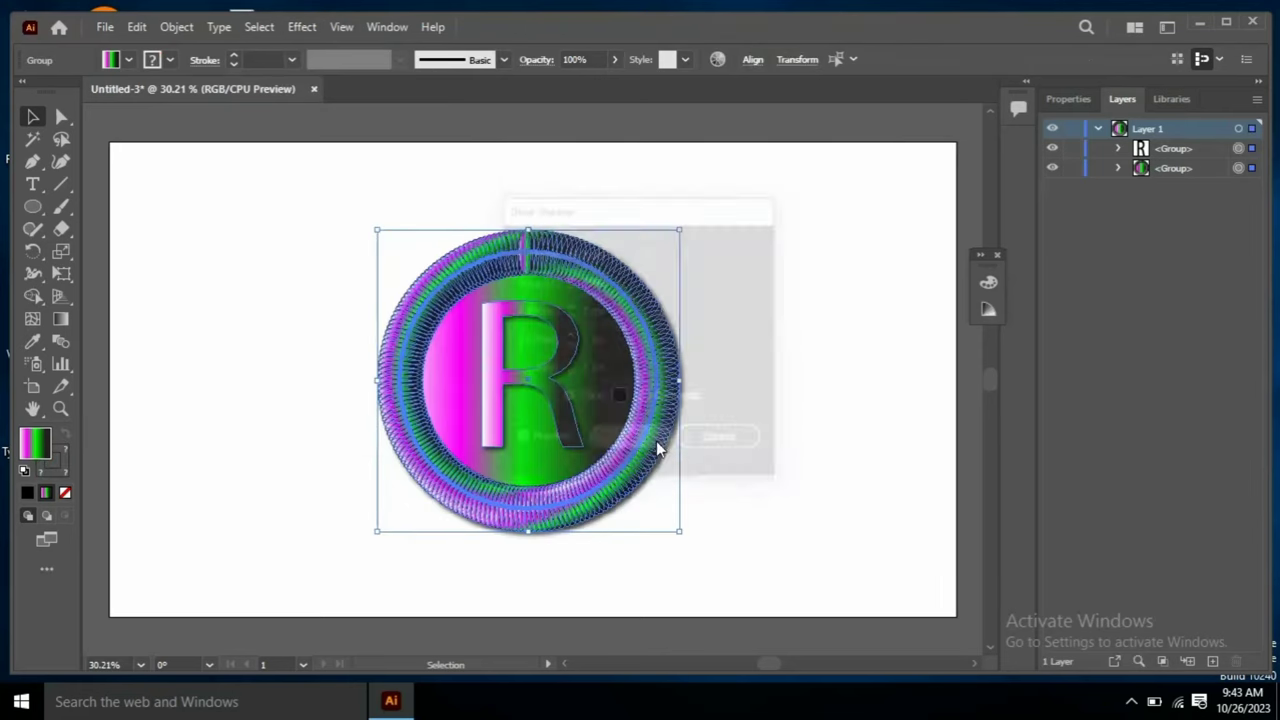
{"action": "left_click", "coordinate": [302, 26]}
{"action": "mouse_move", "coordinate": [327, 238]}
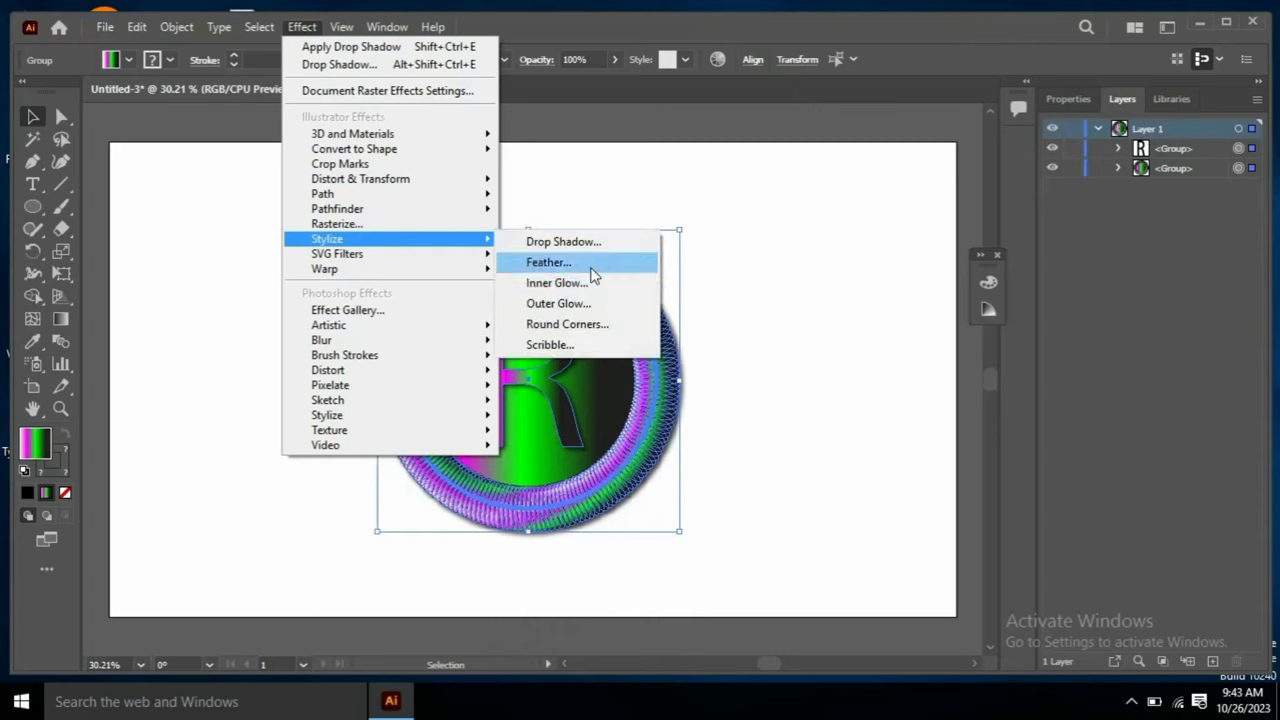
{"action": "left_click", "coordinate": [600, 258]}
{"action": "left_click", "coordinate": [631, 368]}
Add Inner Glow and Outer Glow effects, then deselect the artwork.
{"action": "left_click", "coordinate": [302, 26]}
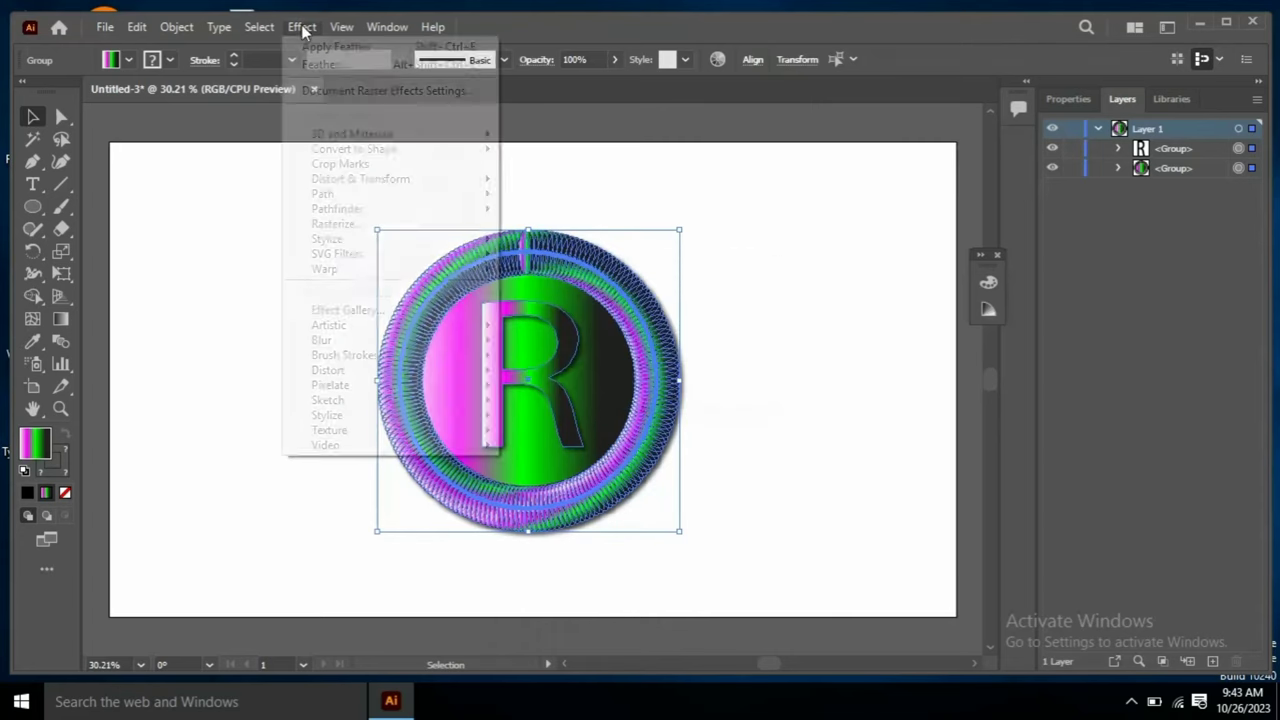
{"action": "left_click", "coordinate": [550, 281]}
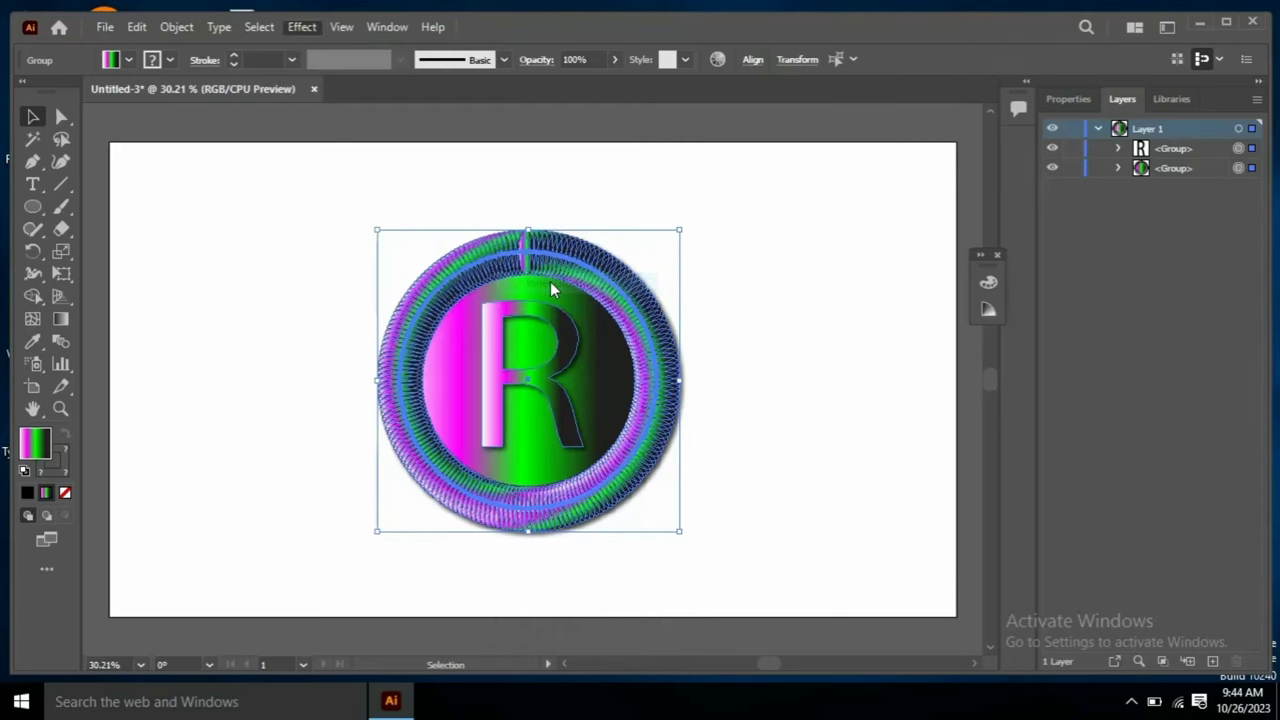
{"action": "left_click", "coordinate": [623, 408]}
{"action": "left_click", "coordinate": [302, 26]}
{"action": "mouse_move", "coordinate": [327, 239]}
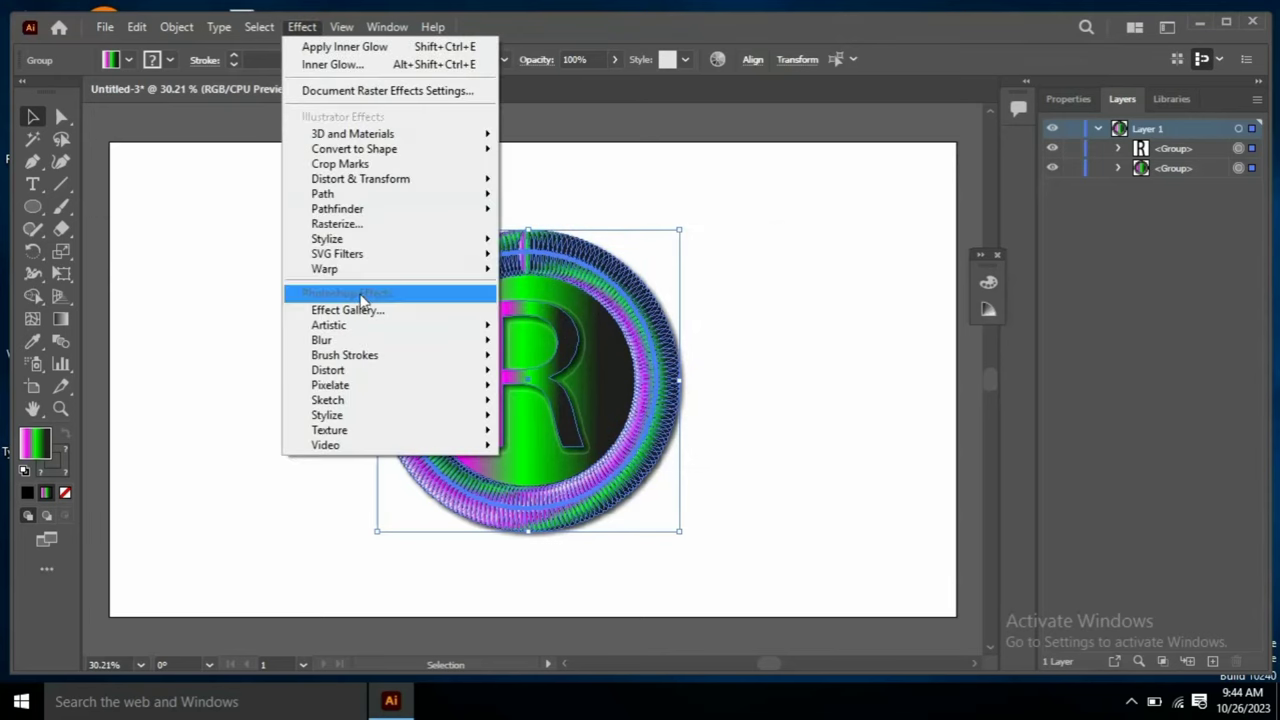
{"action": "left_click", "coordinate": [560, 302]}
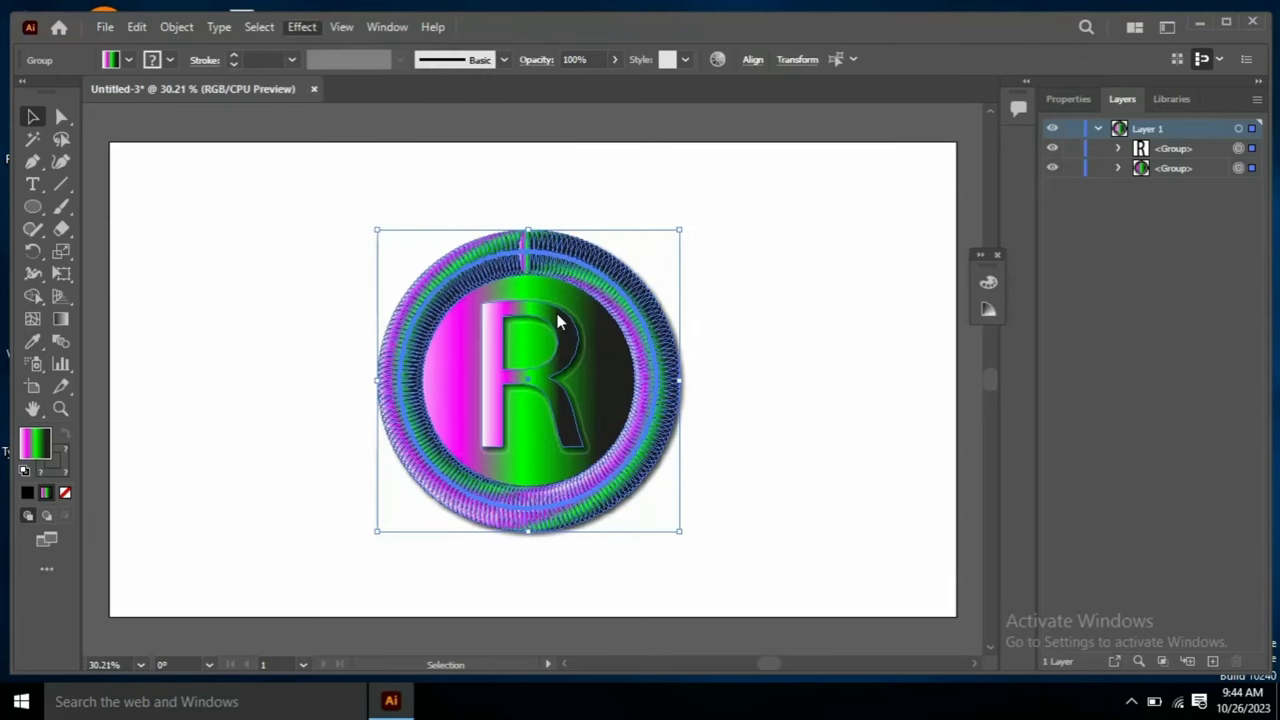
{"action": "left_click", "coordinate": [634, 394]}
{"action": "left_click", "coordinate": [783, 351]}
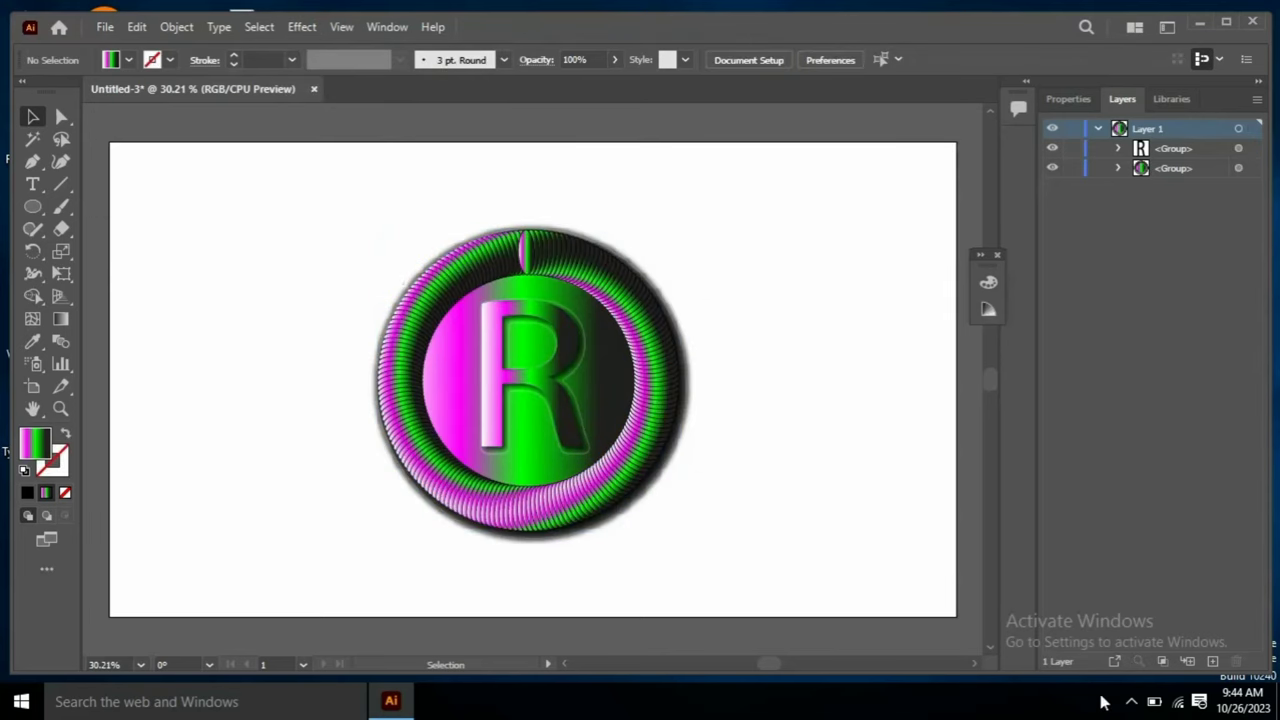